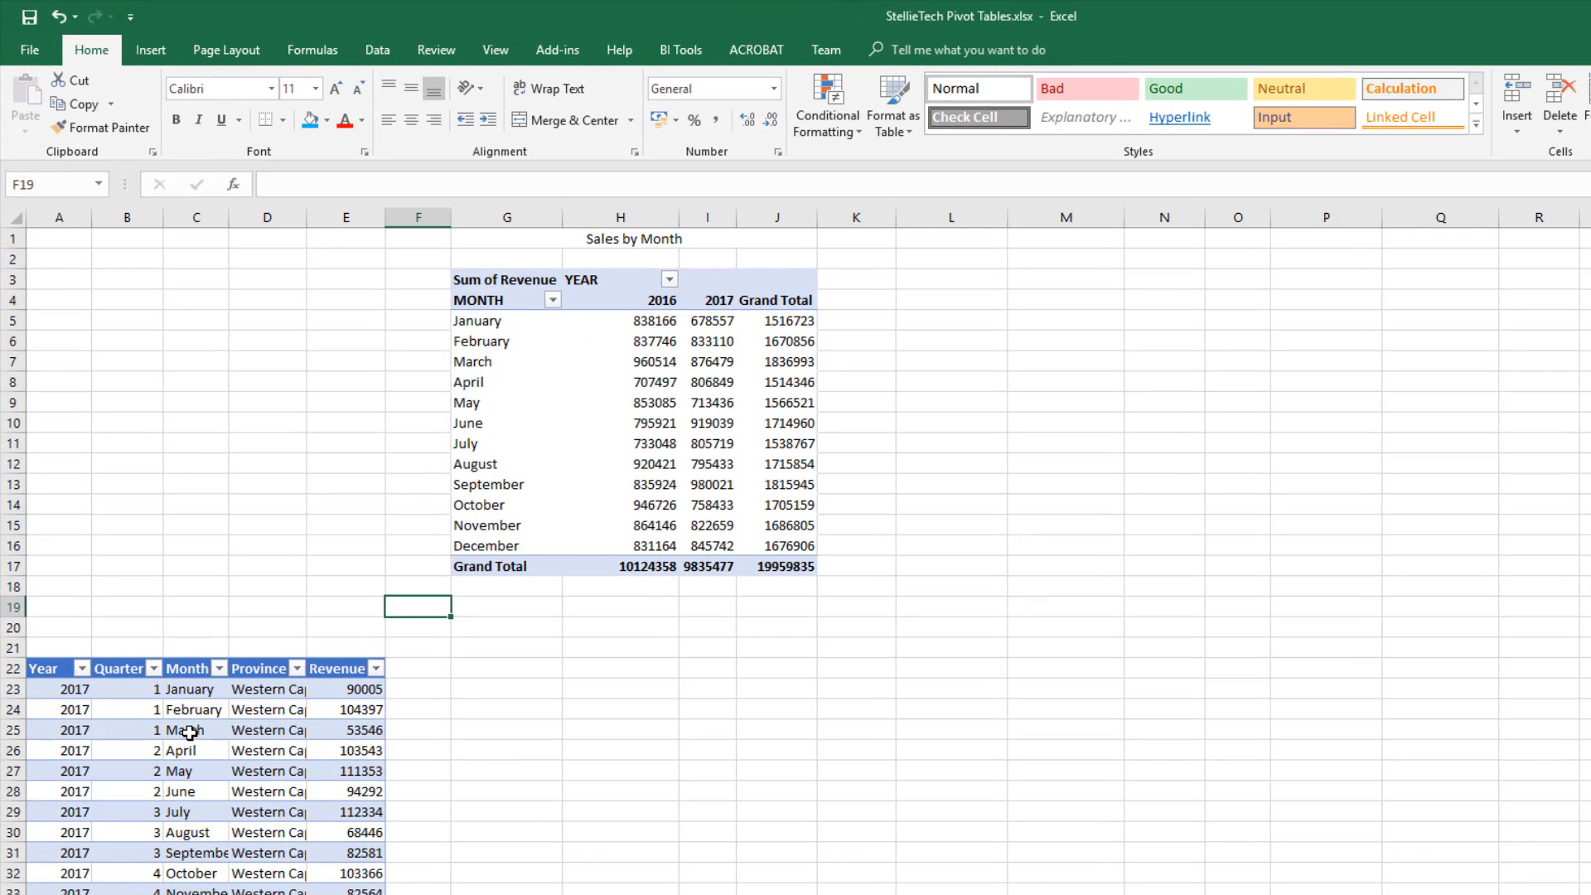
Insert a PivotTable based on Table7, placed at cell L3 of the existing EXAMPLE 2 worksheet.
click(189, 731)
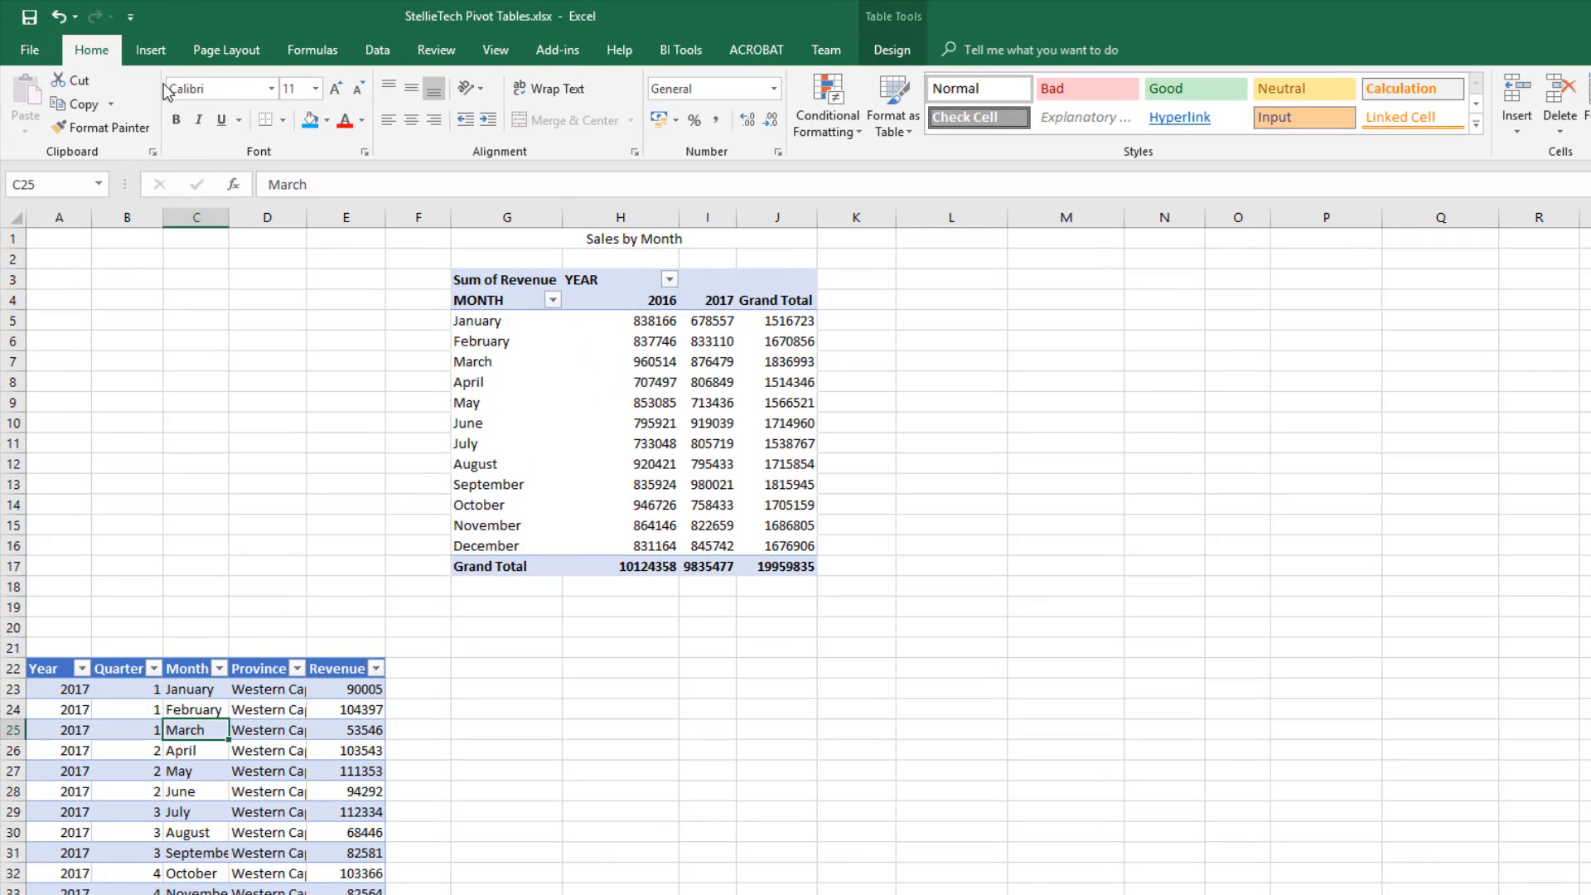
click(150, 50)
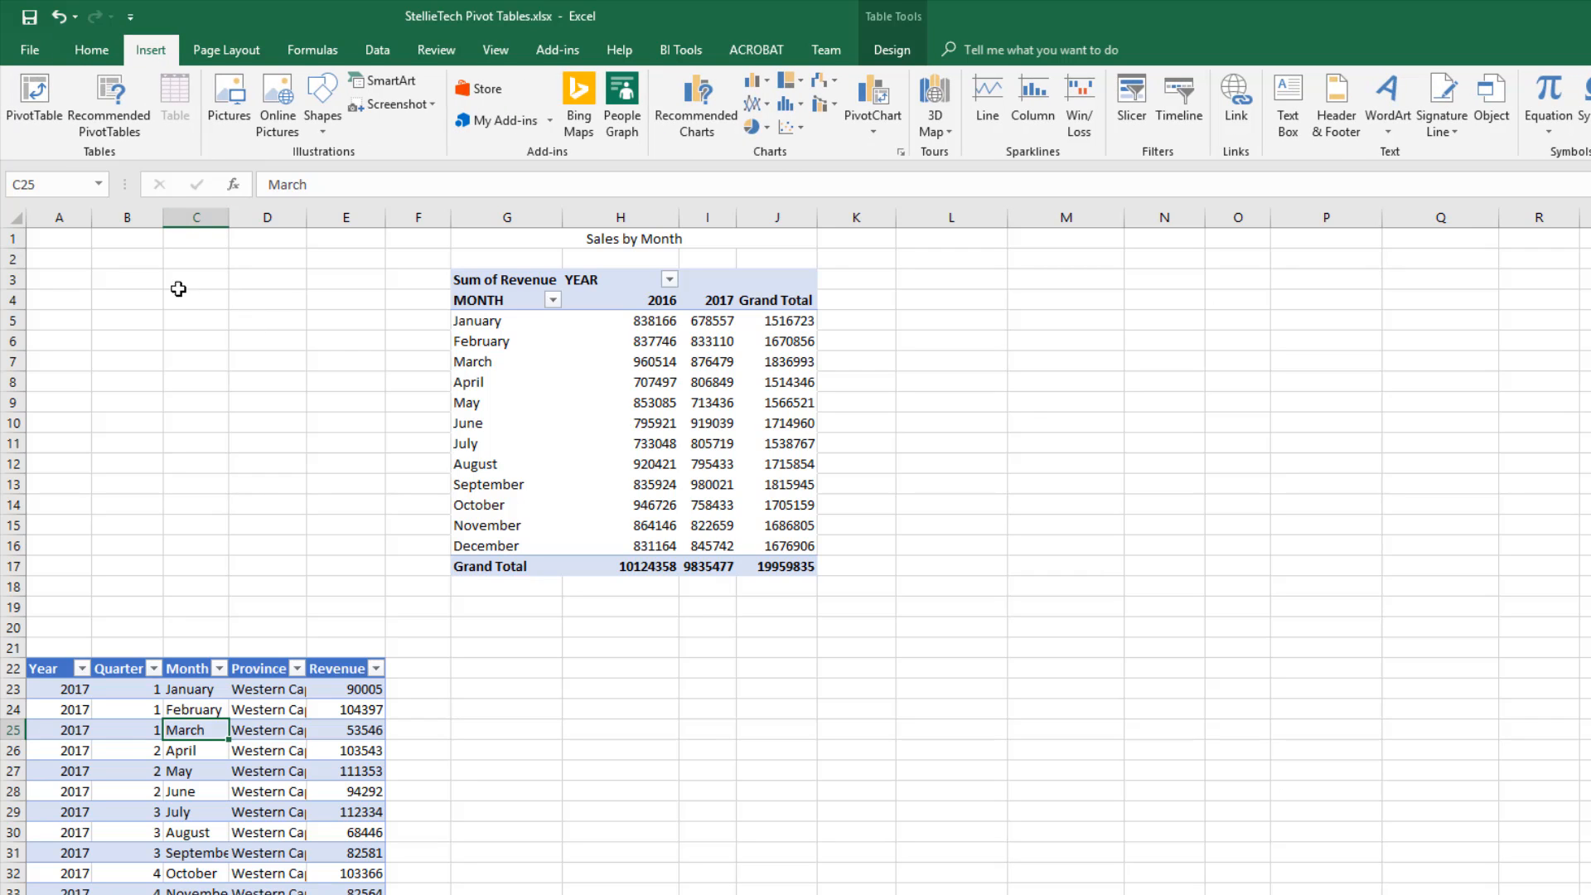
click(32, 101)
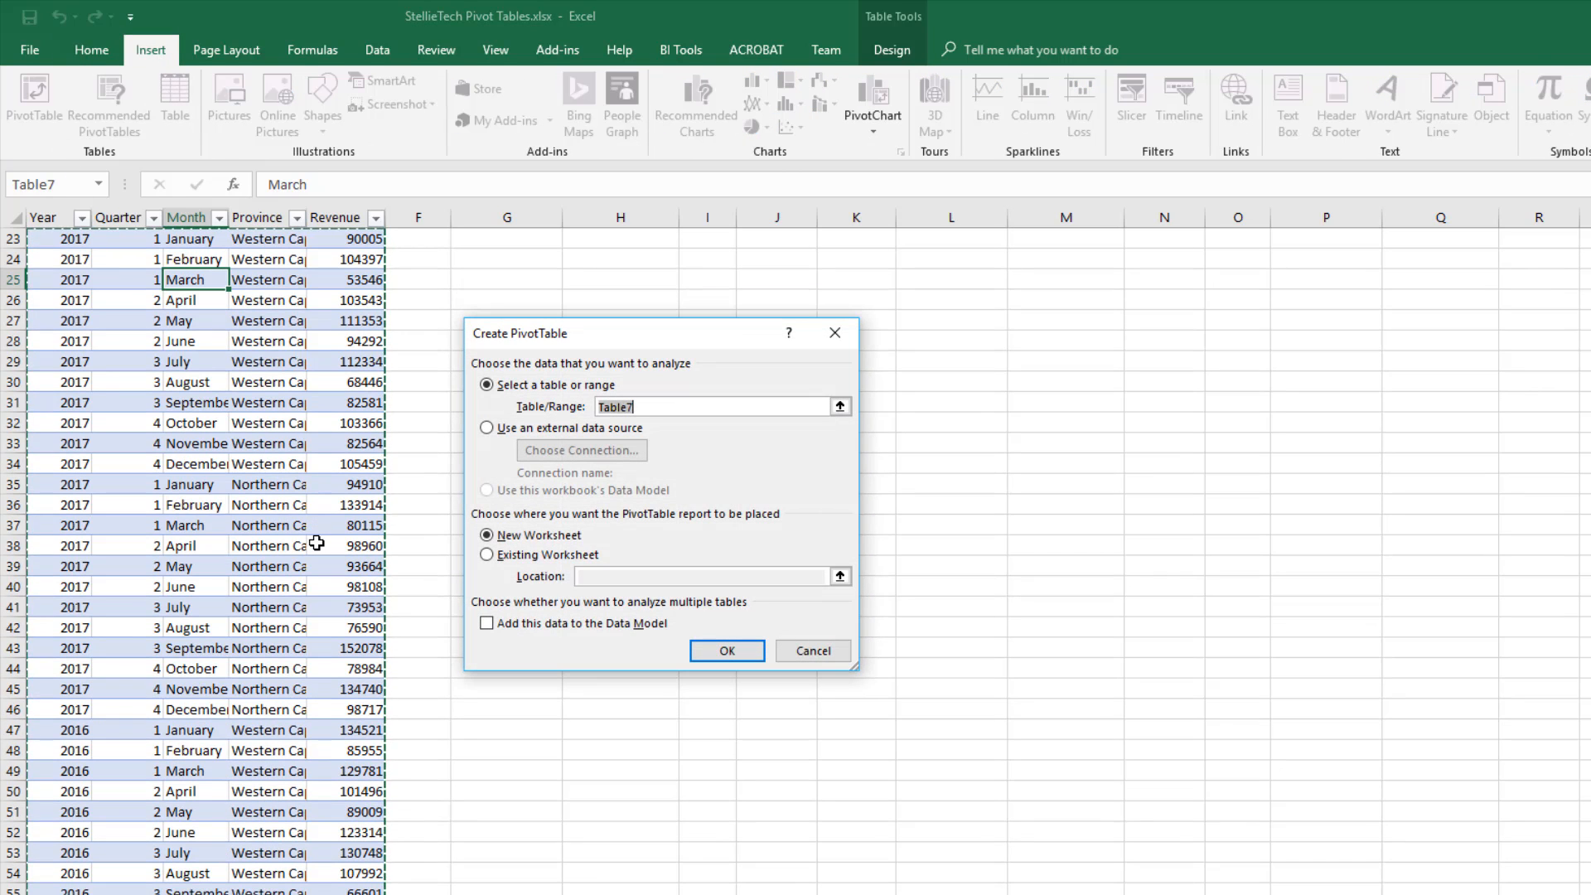
click(487, 554)
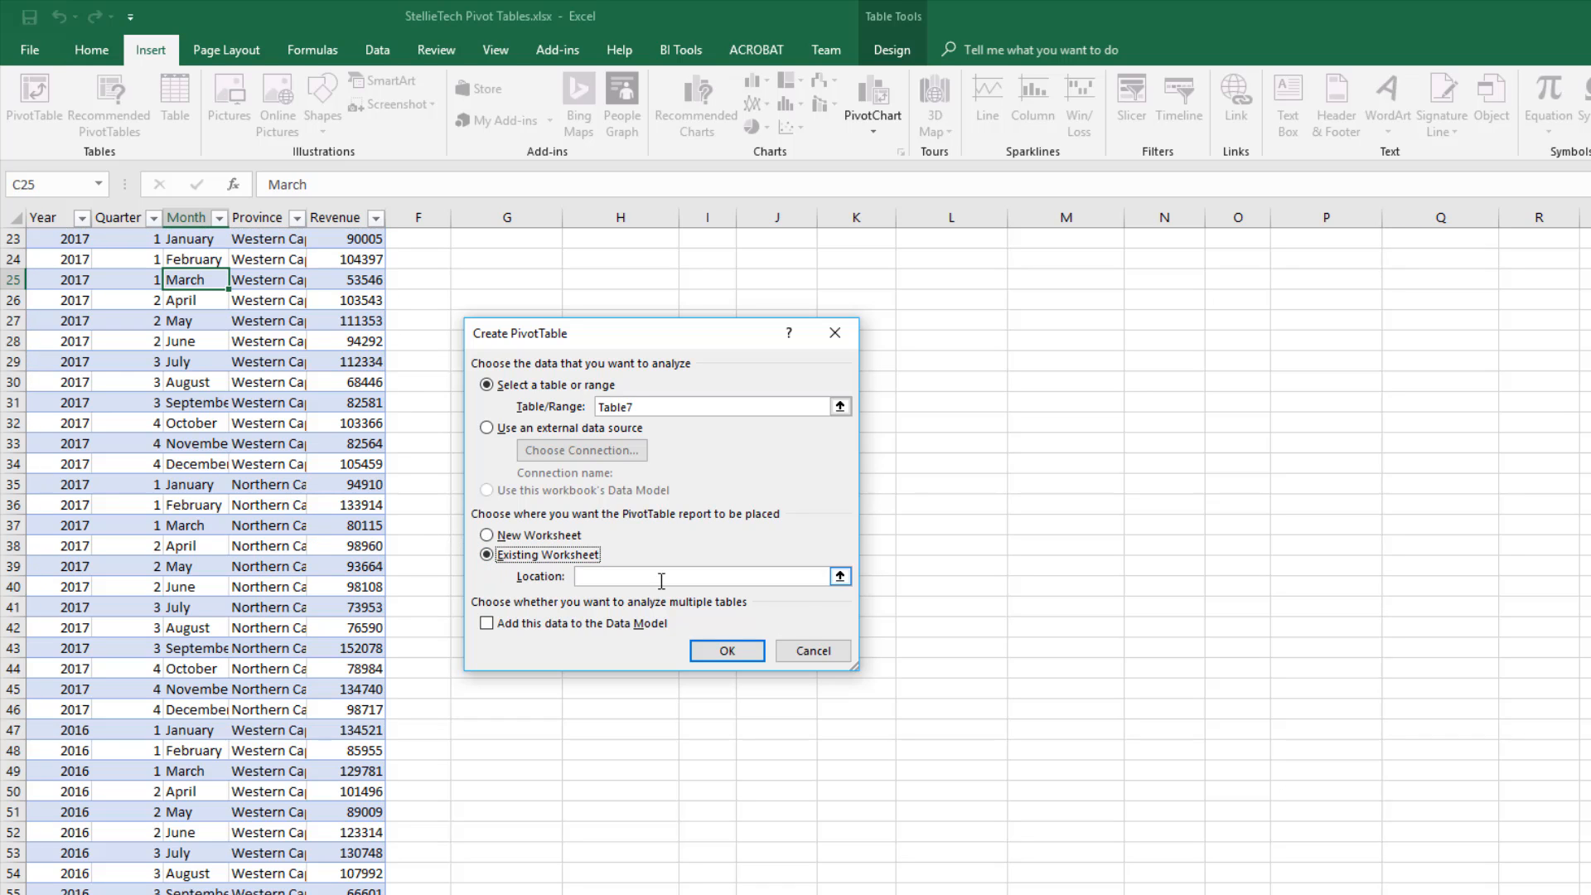
click(818, 576)
scroll(1012, 389, up, 7)
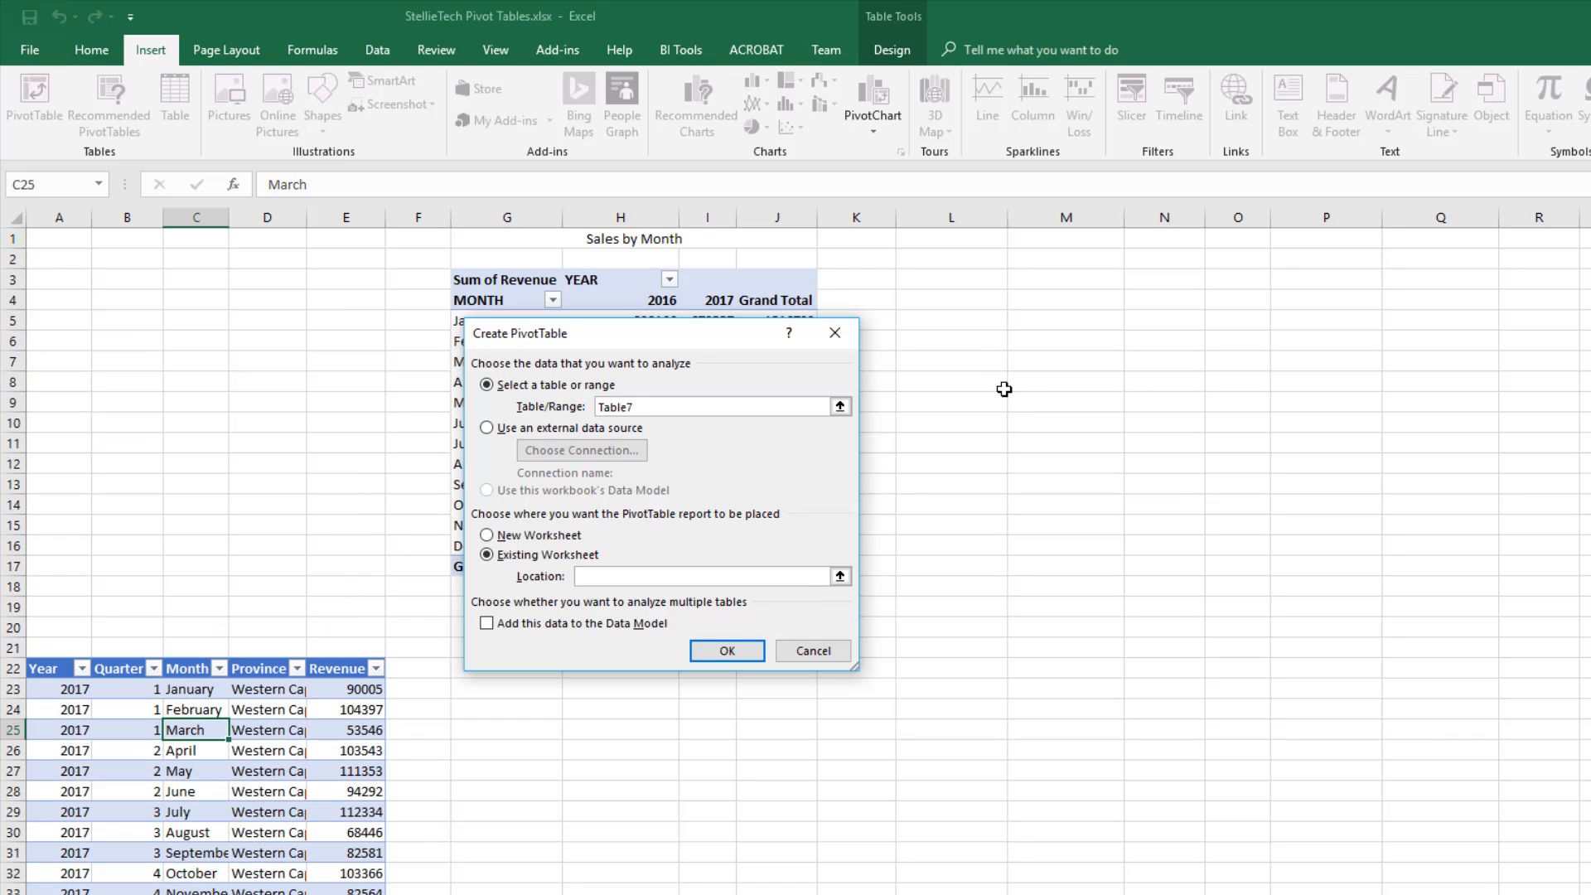
click(933, 286)
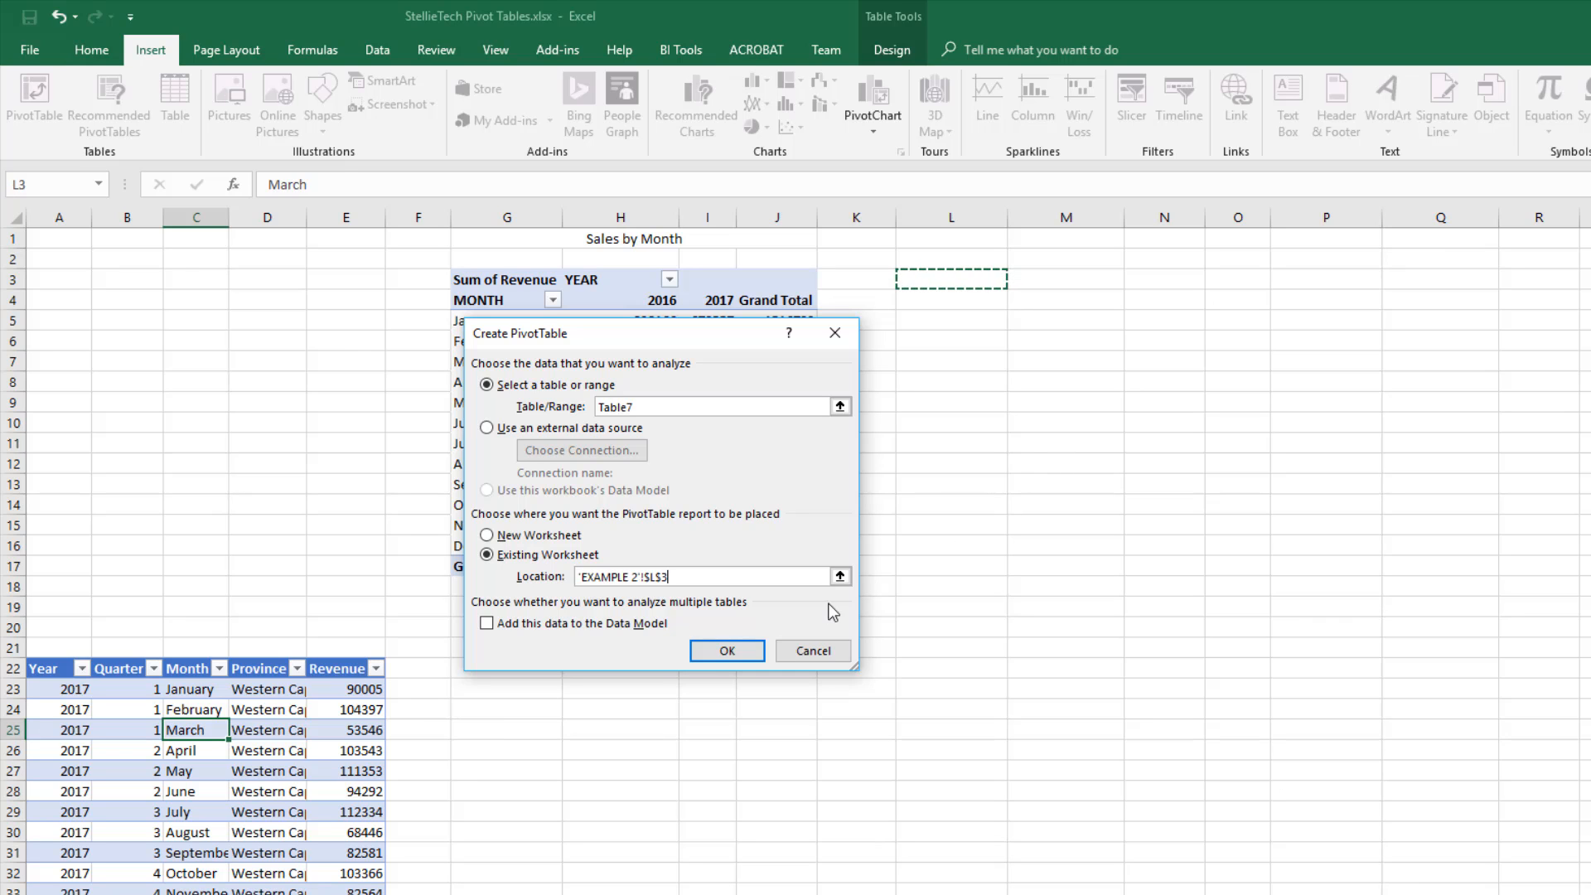
click(731, 653)
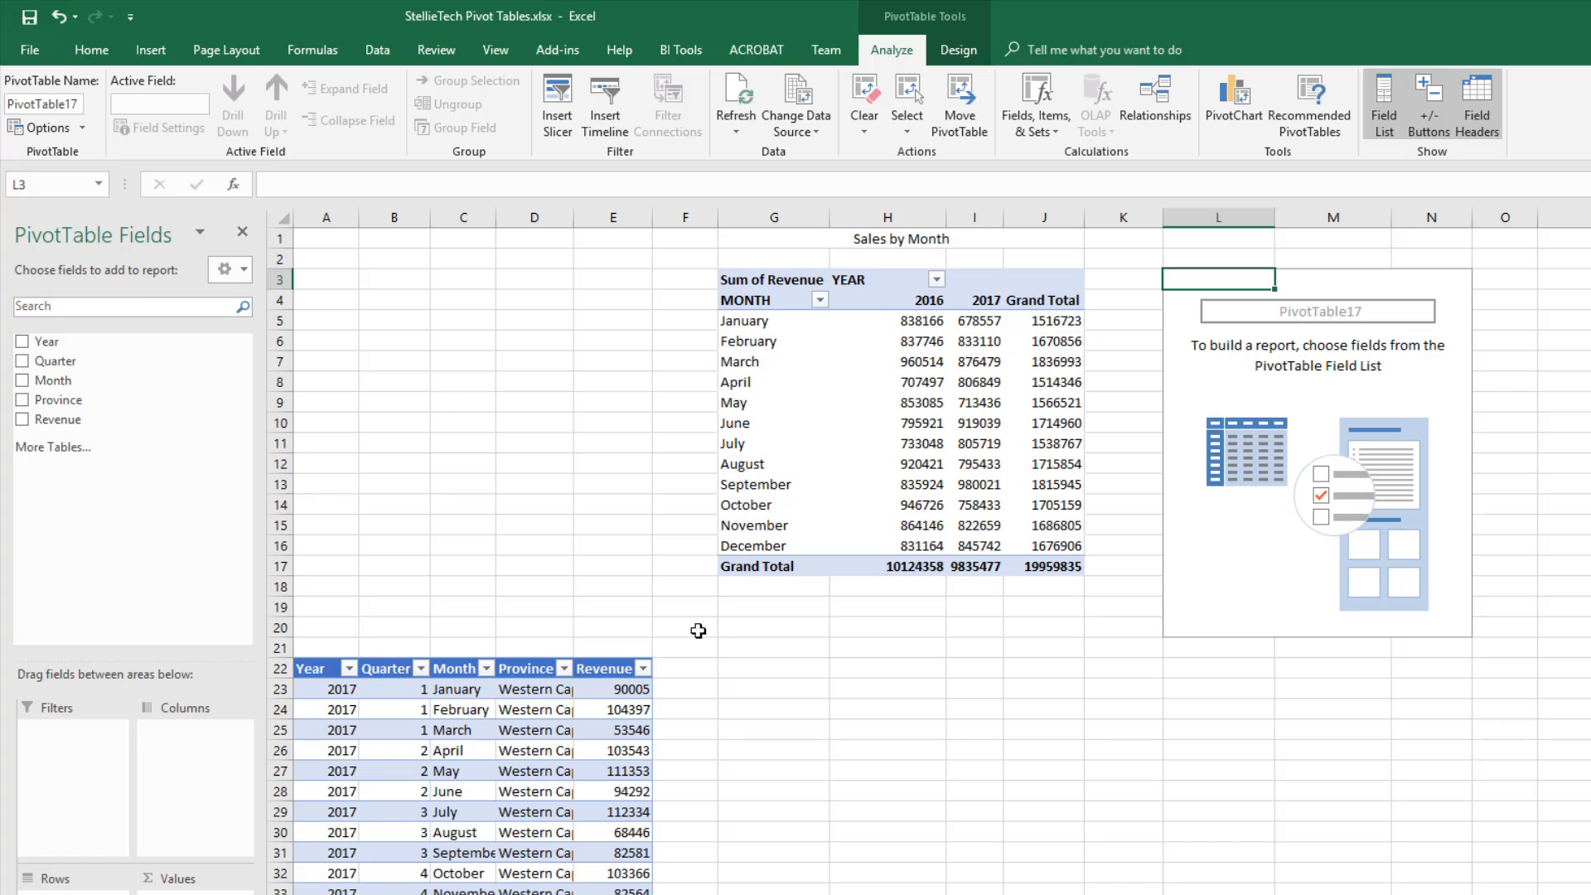
Build the new PivotTable with Quarter as rows, Year as columns and the sum of Revenue as values.
click(22, 363)
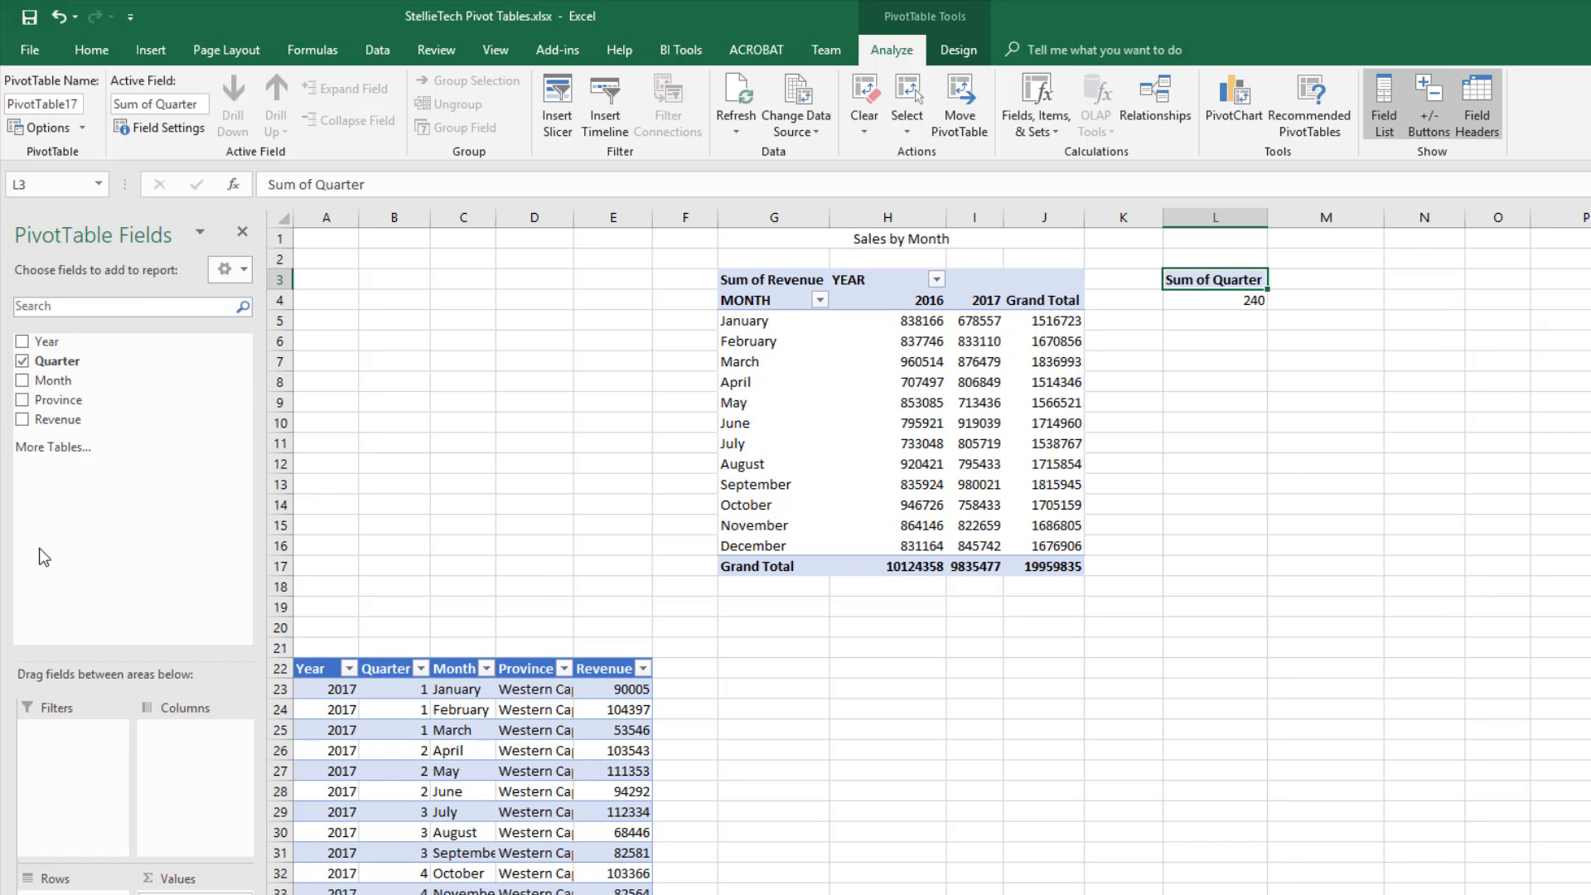
click(23, 342)
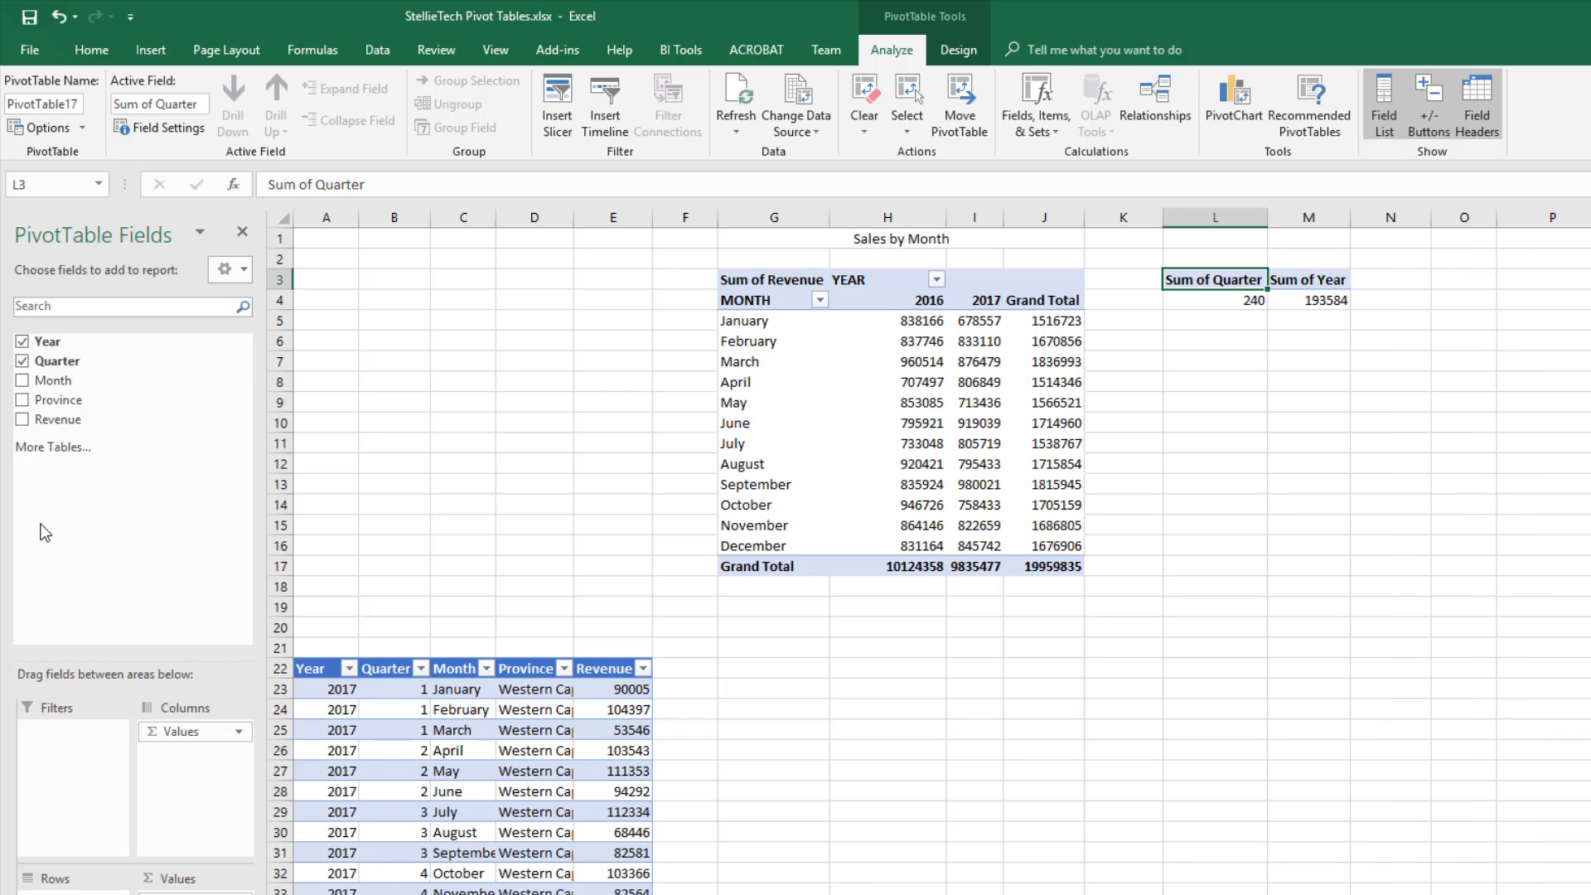
click(22, 420)
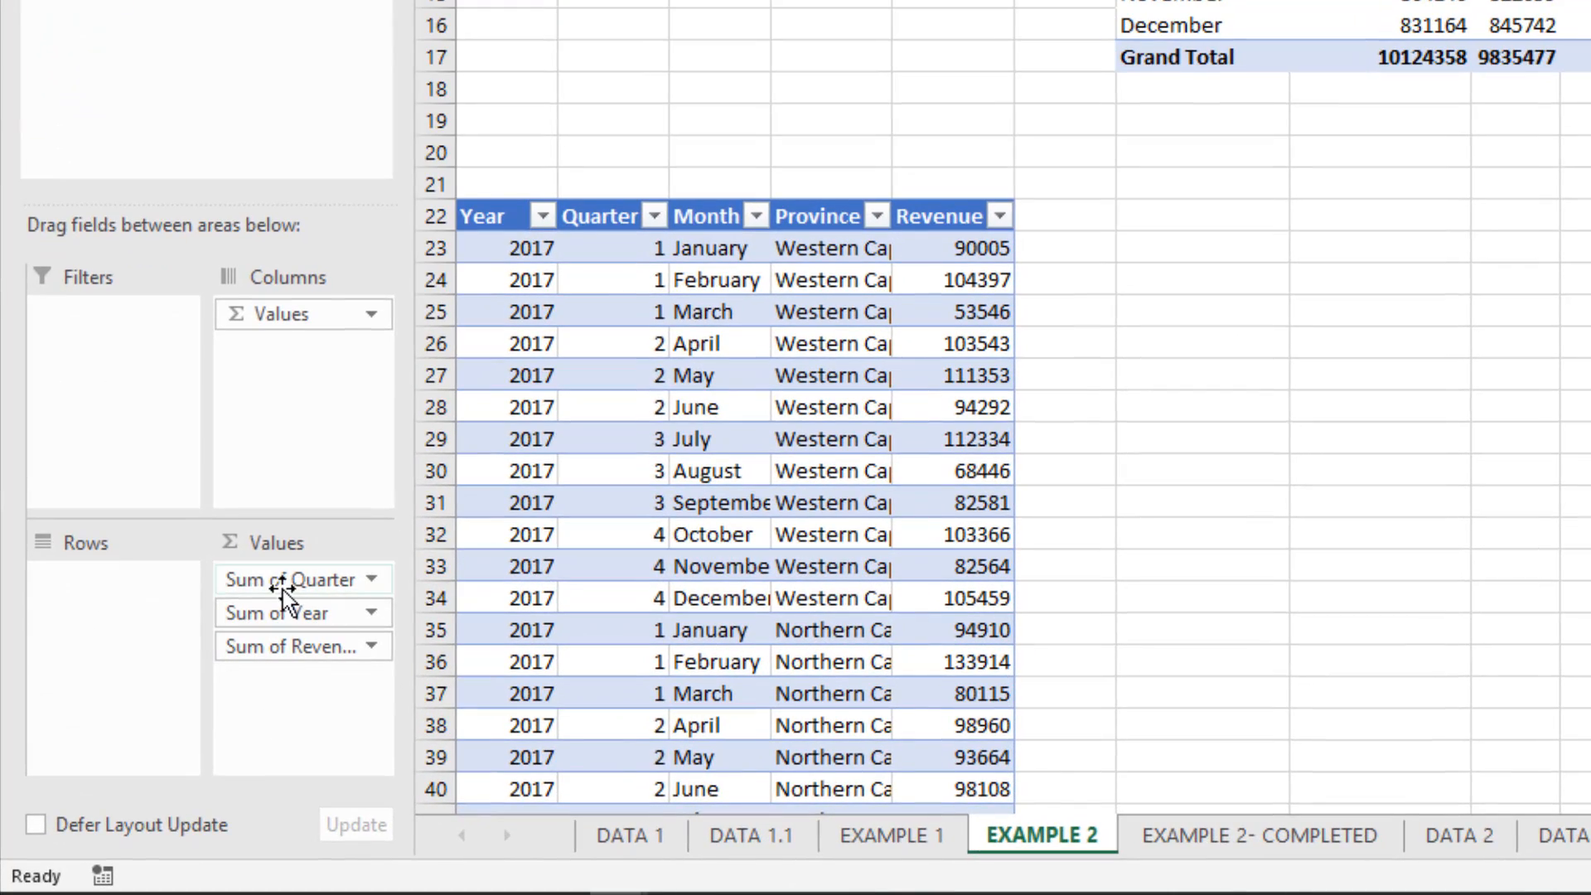
click(286, 587)
click(303, 582)
drag(305, 573, 108, 581)
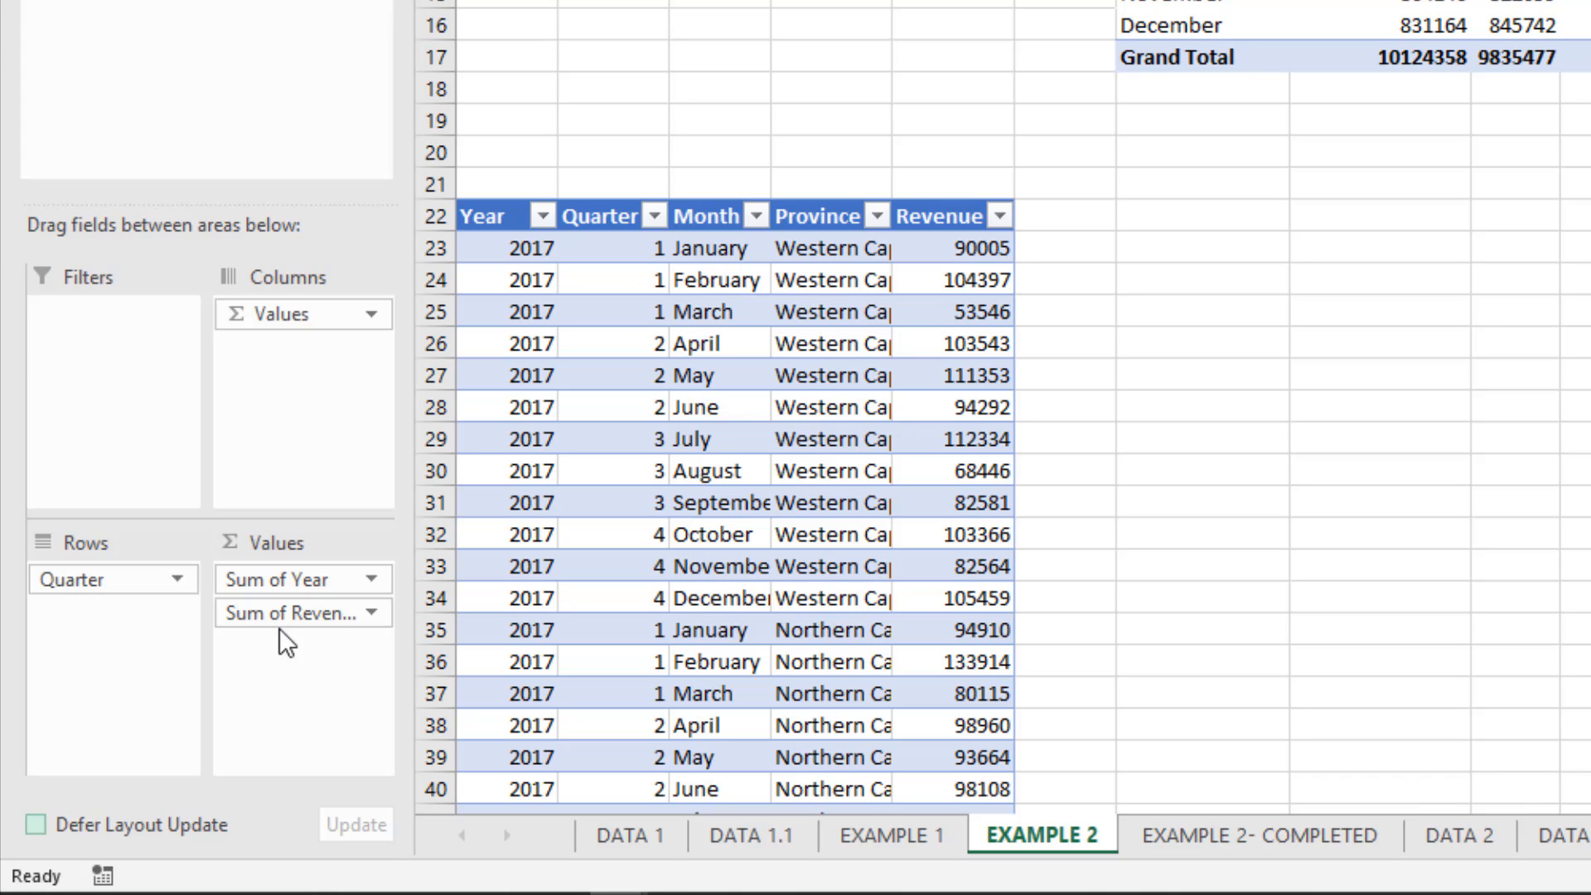
drag(283, 580, 290, 394)
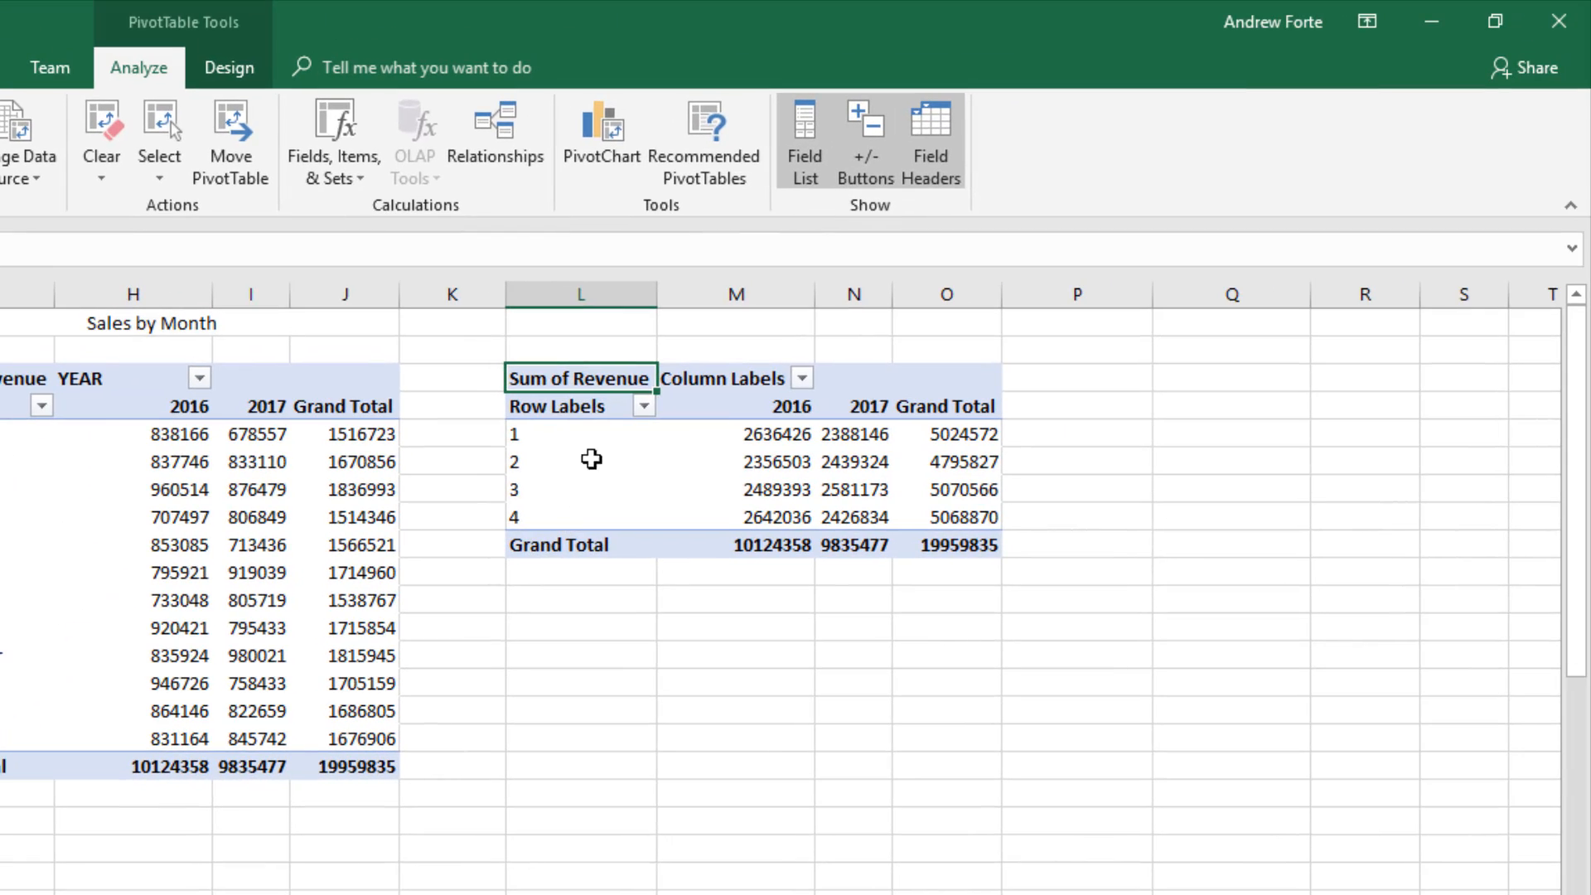
Rename the quarterly PivotTable's row labels header to QUARTER and its column labels header to YEAR.
click(583, 408)
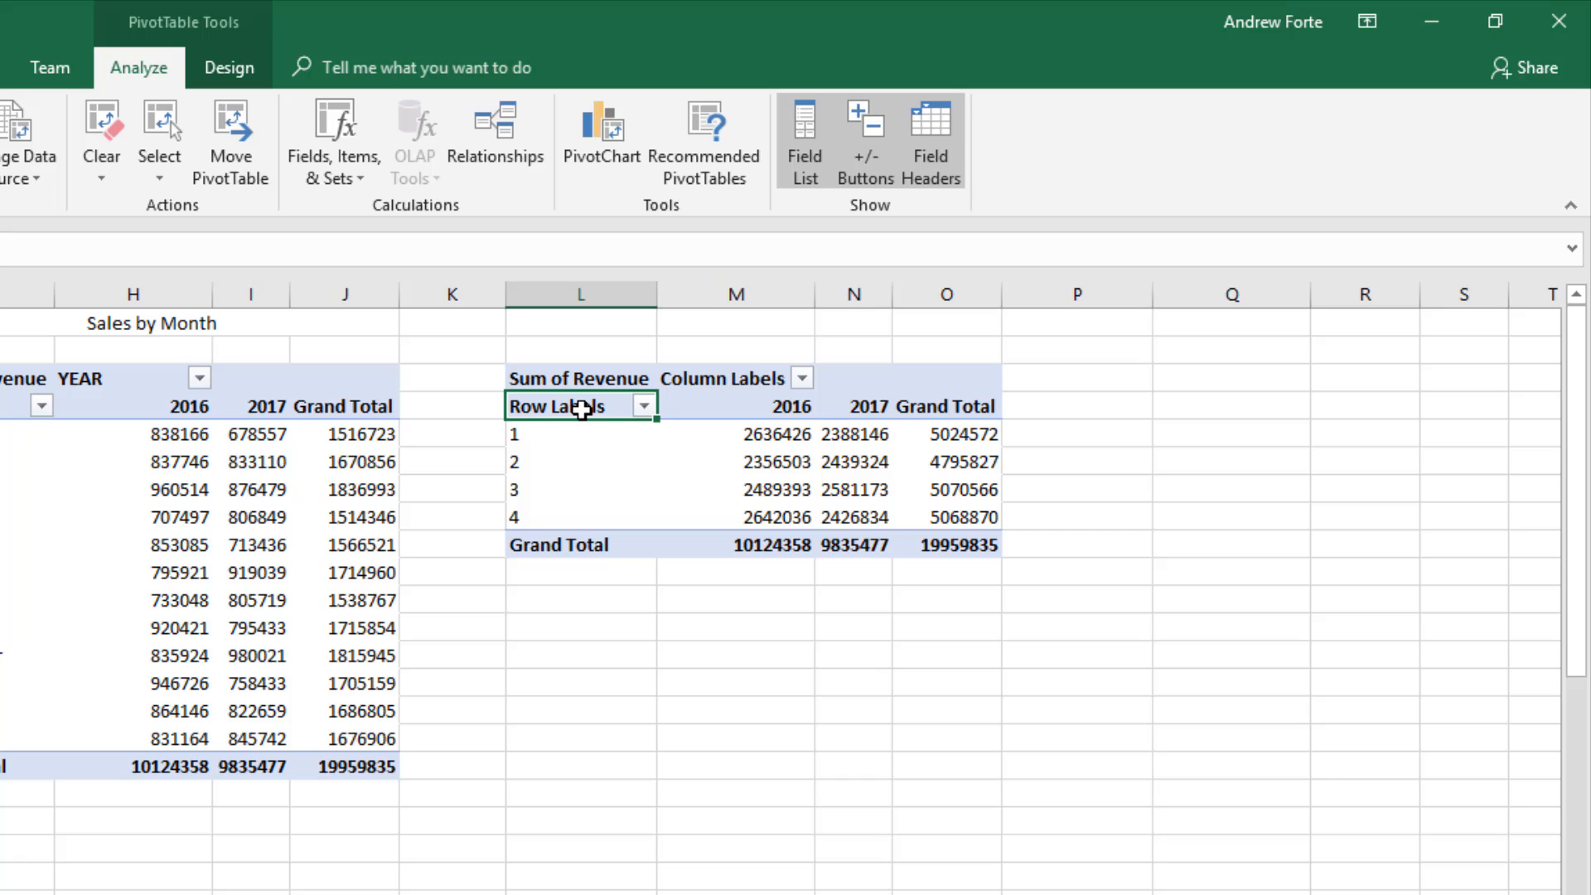
text(QUA)
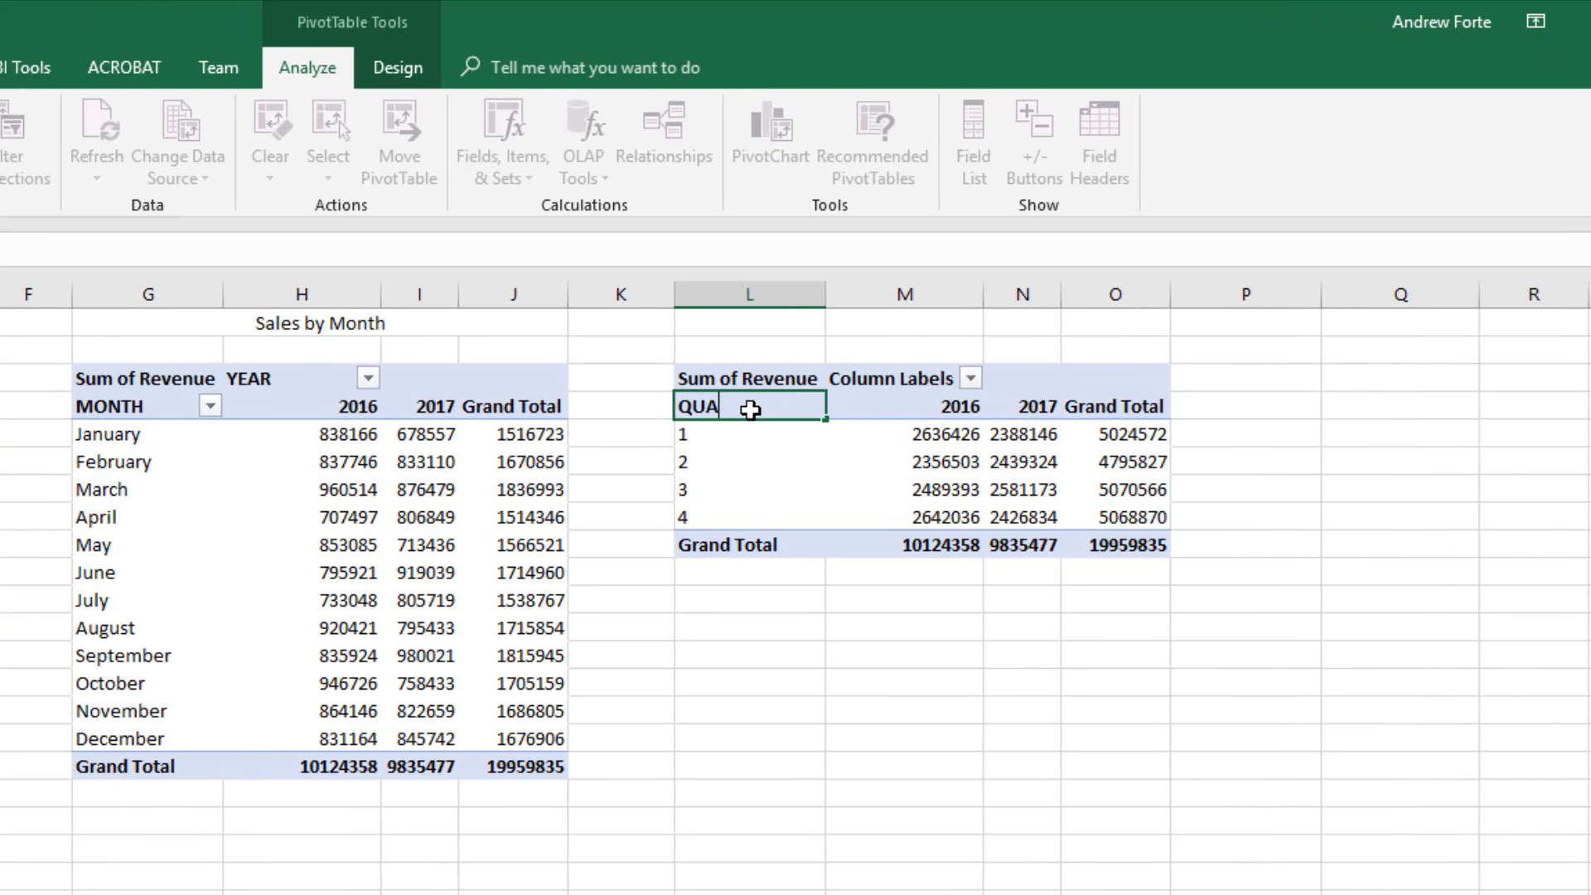
text(RTE)
key(Up)
key(Right)
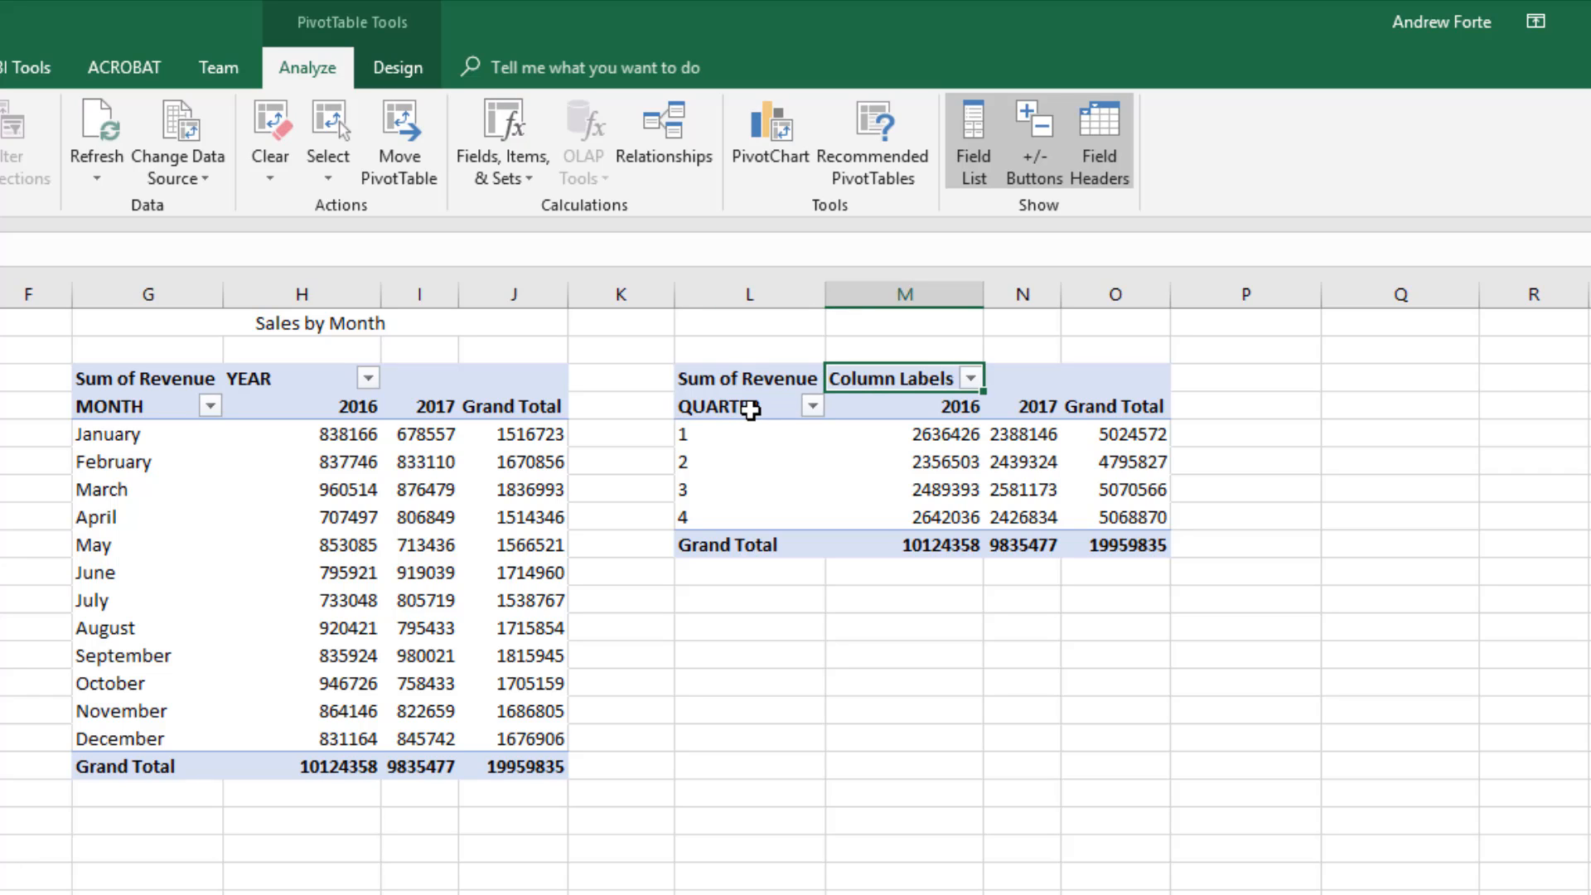
text(YEAR)
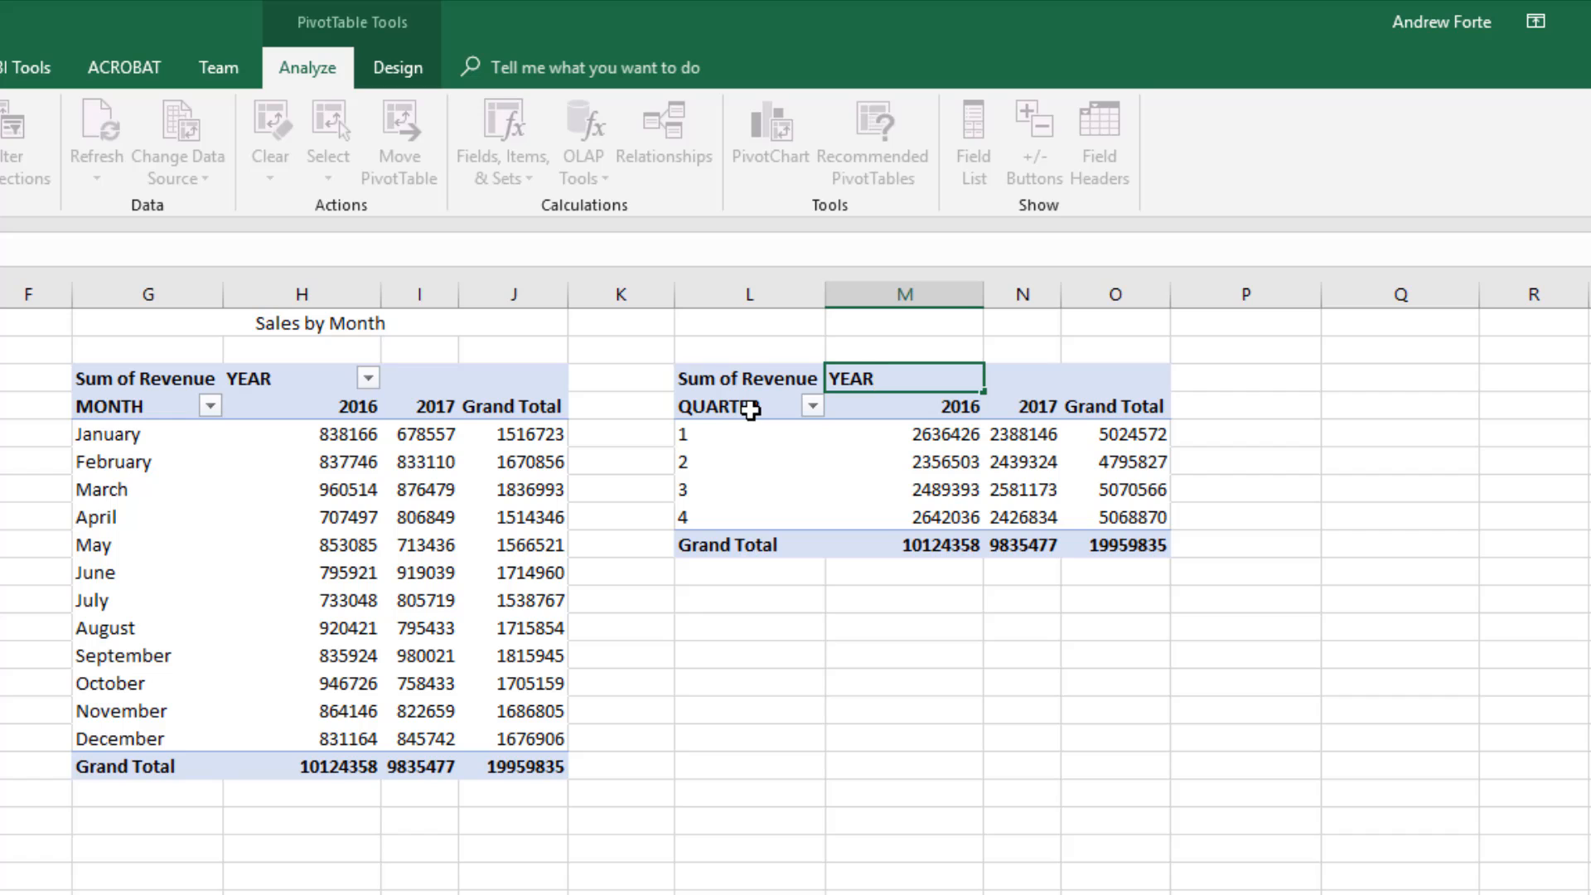
key(Return)
Merge and center cells L1:O1 above the quarterly PivotTable and enter the title "Sales by Quarter".
key(Up)
key(Up)
key(Up)
key(Left)
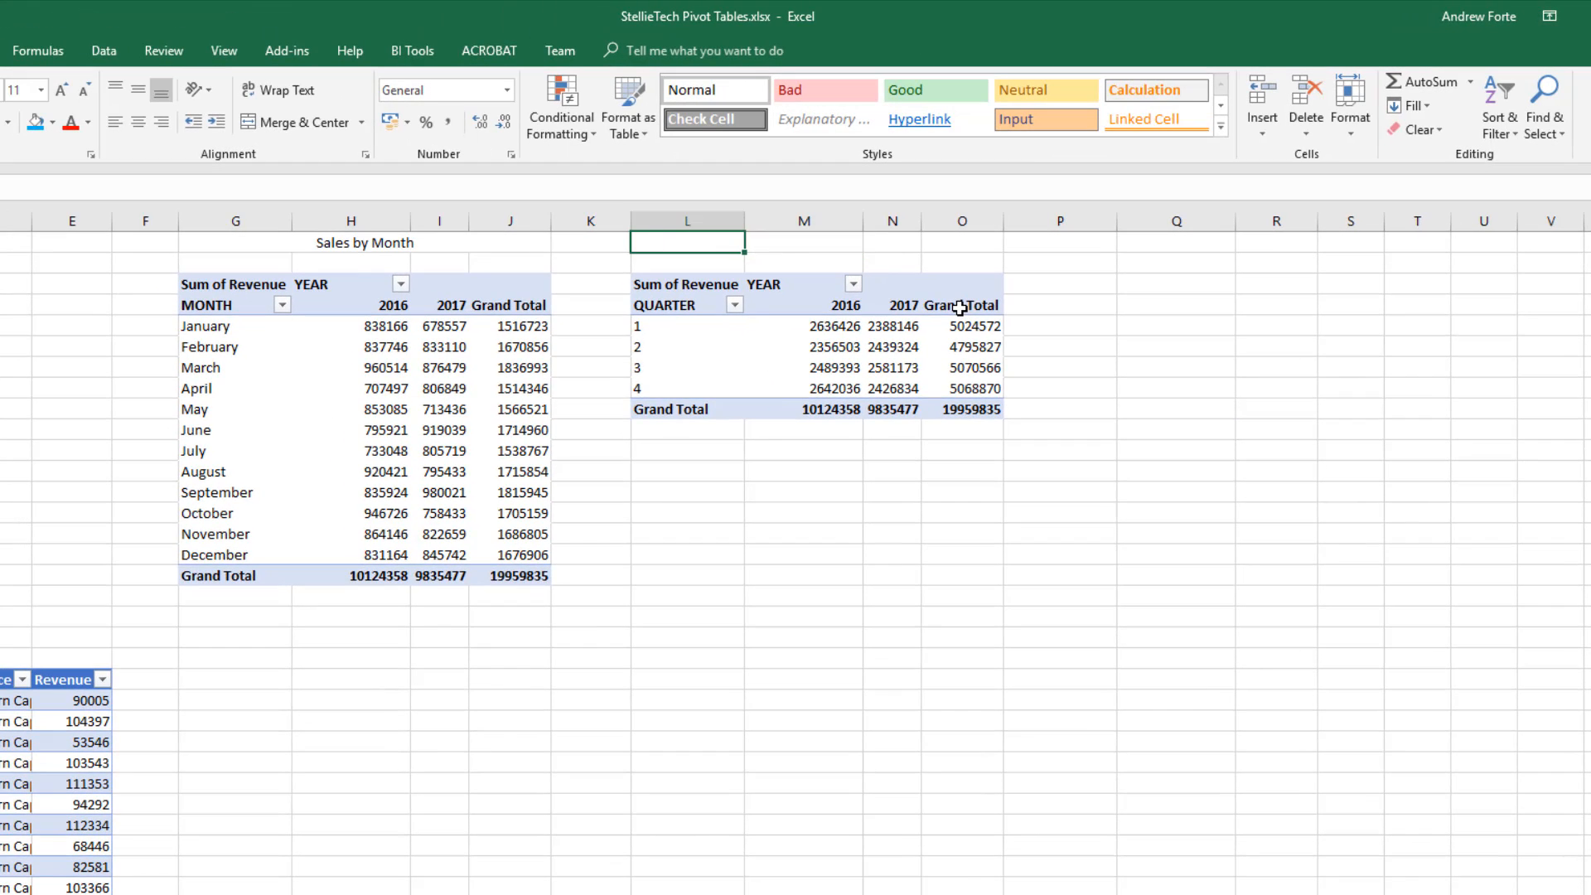
key(shift+Right)
key(shift+Right)
key(shift+Right)
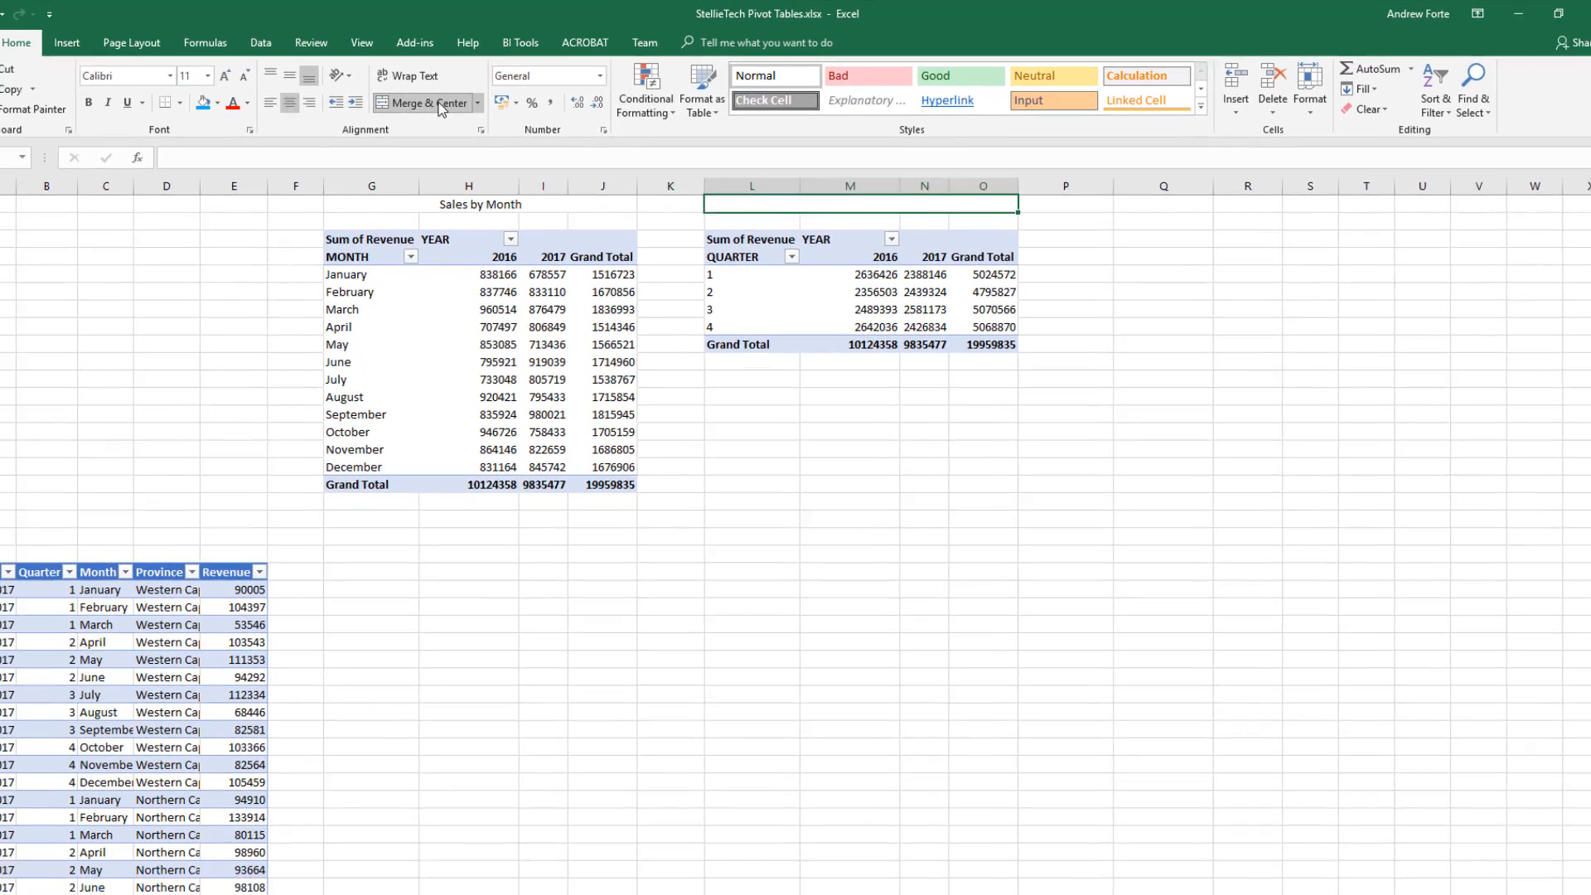
click(316, 122)
text(Sale)
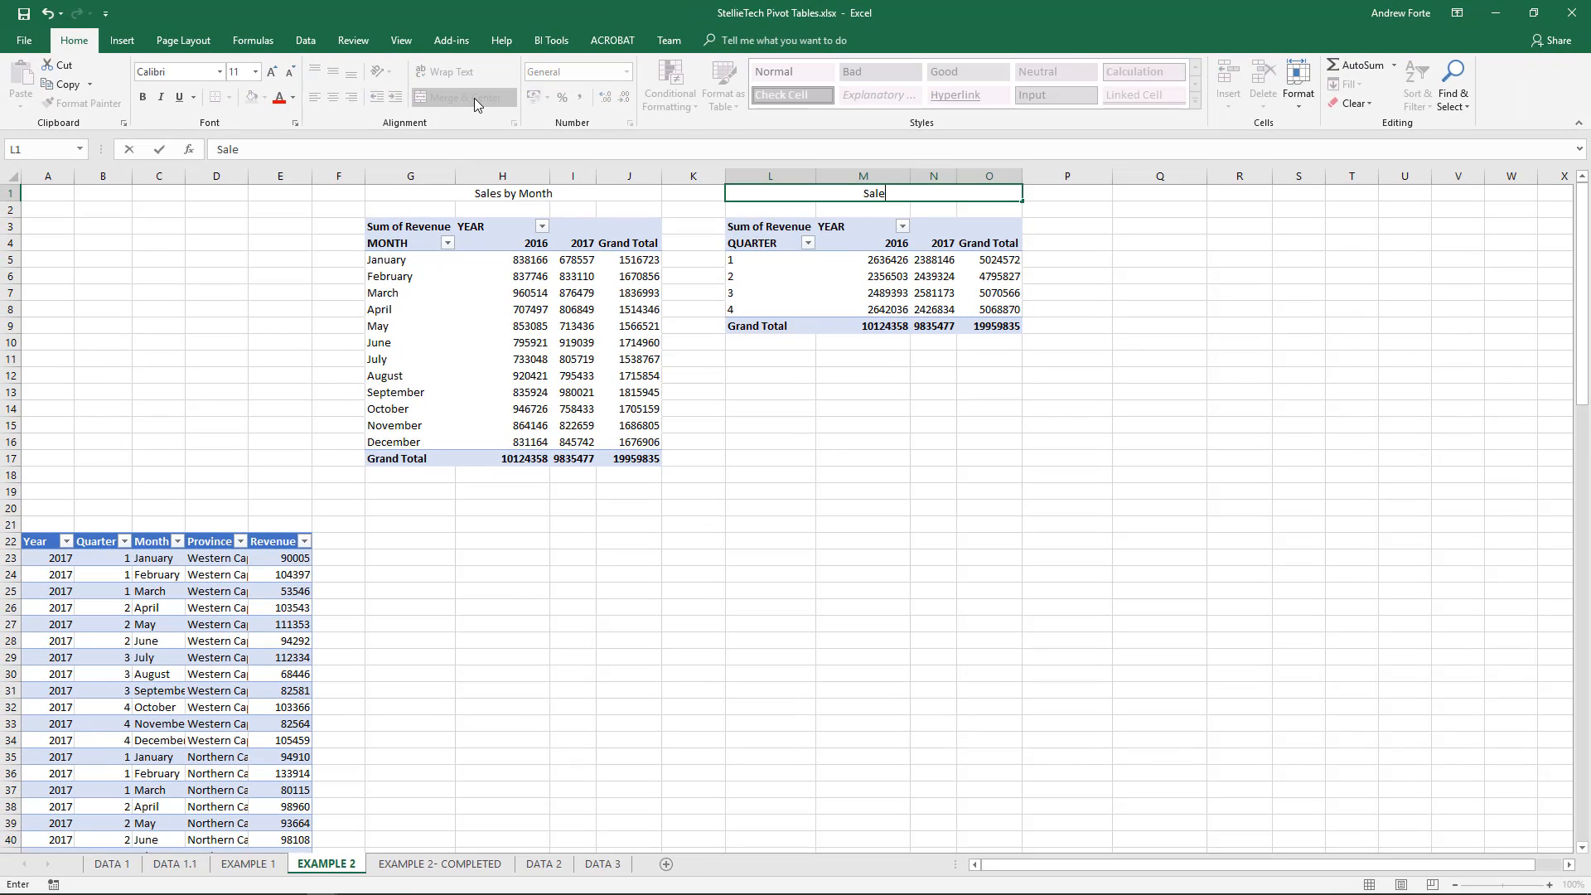
text(s by Quarter\)
key(BackSpace)
key(Return)
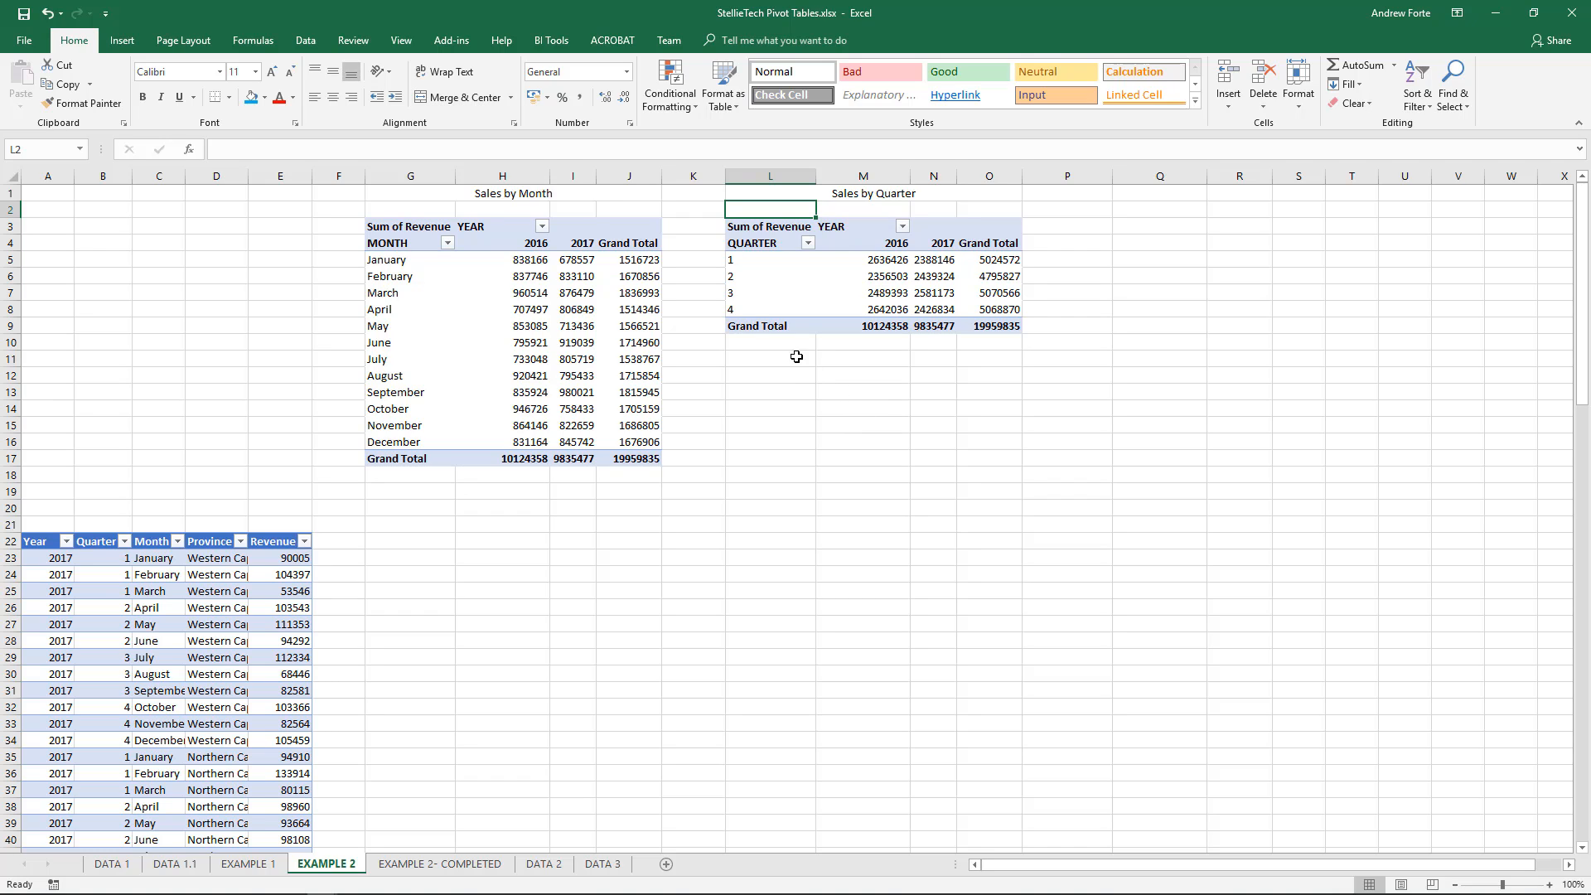
click(872, 264)
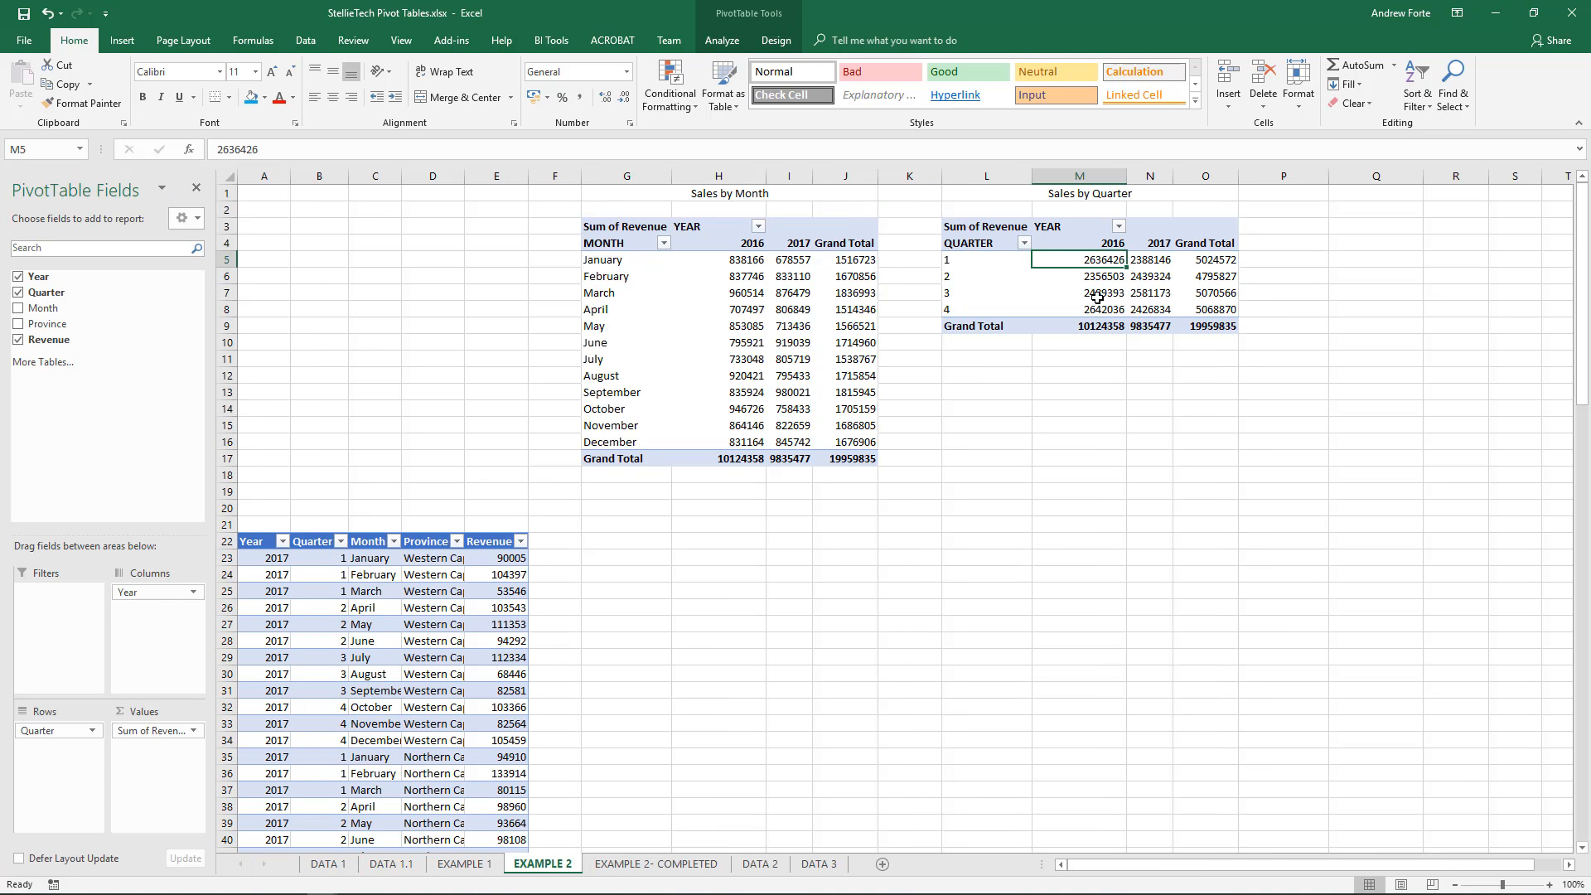
click(1137, 262)
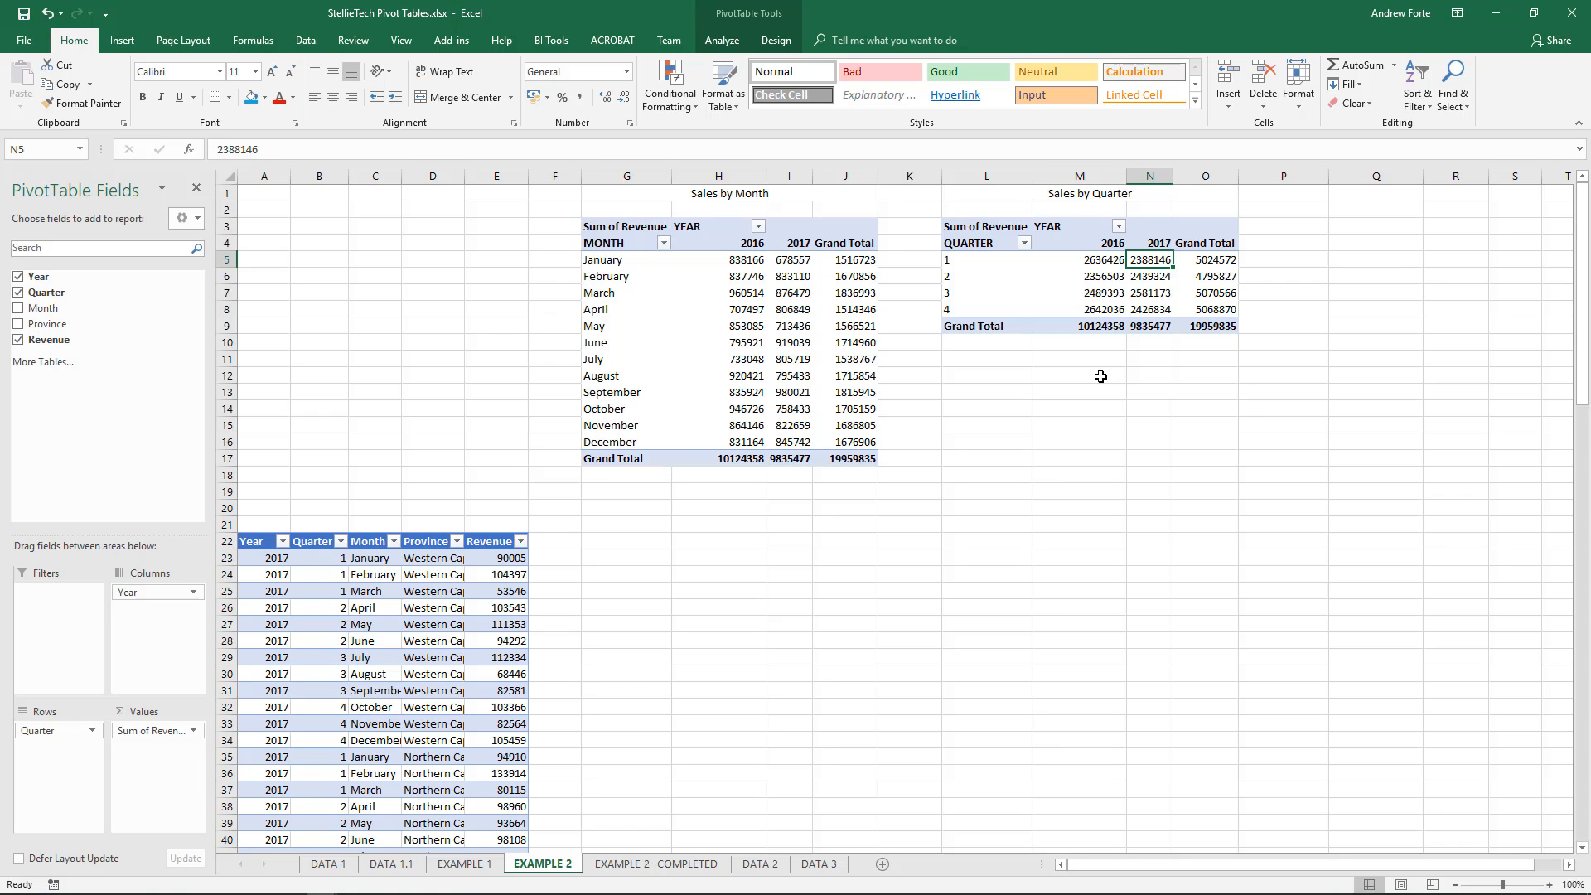
click(1084, 293)
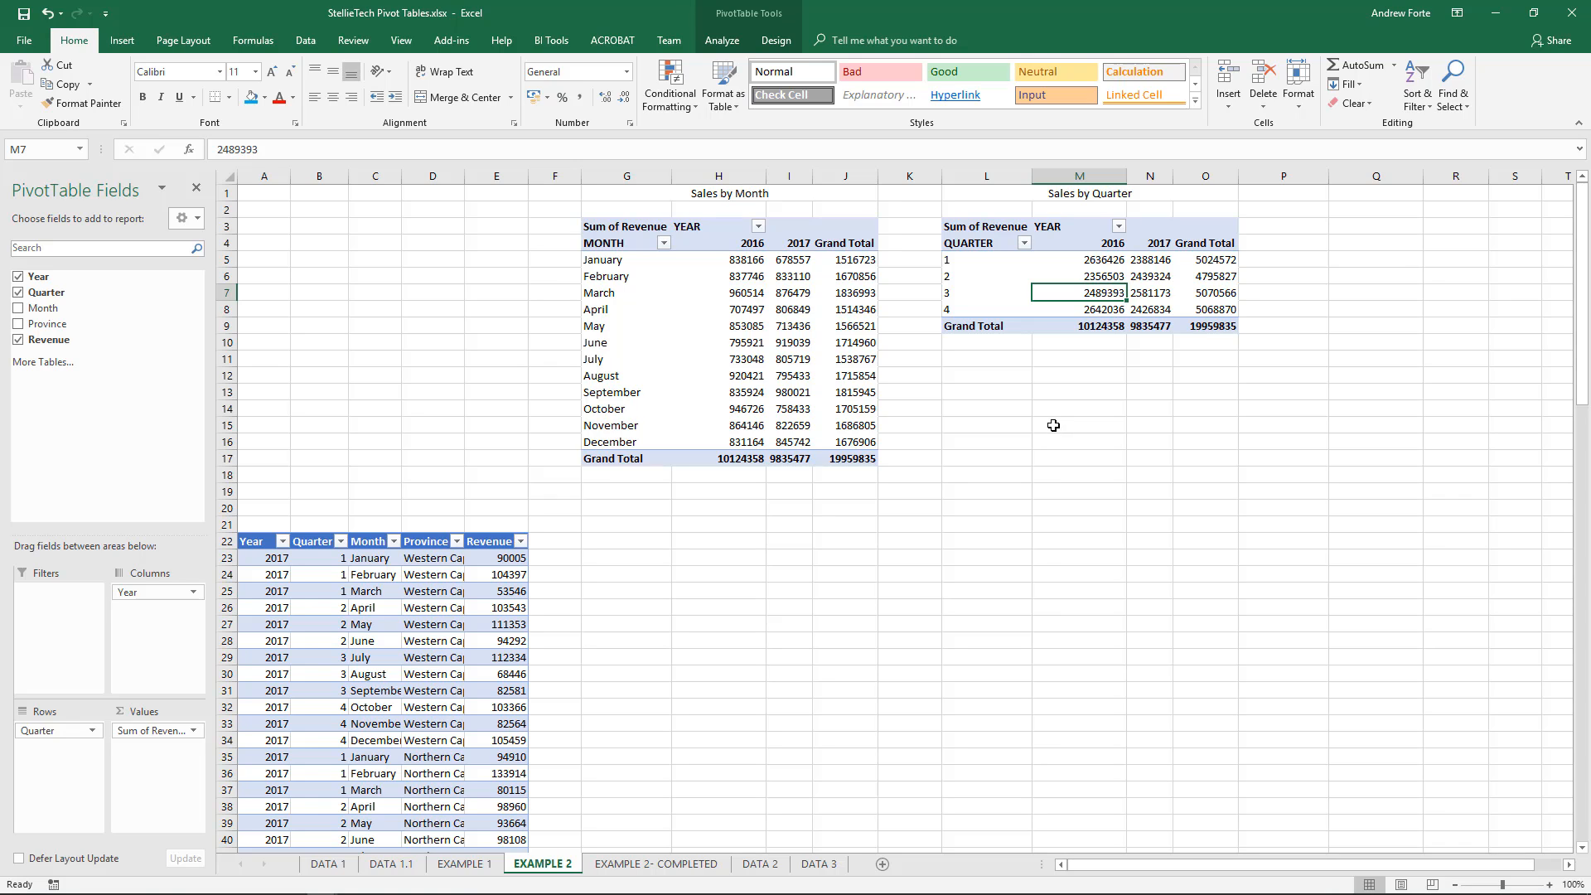
click(746, 394)
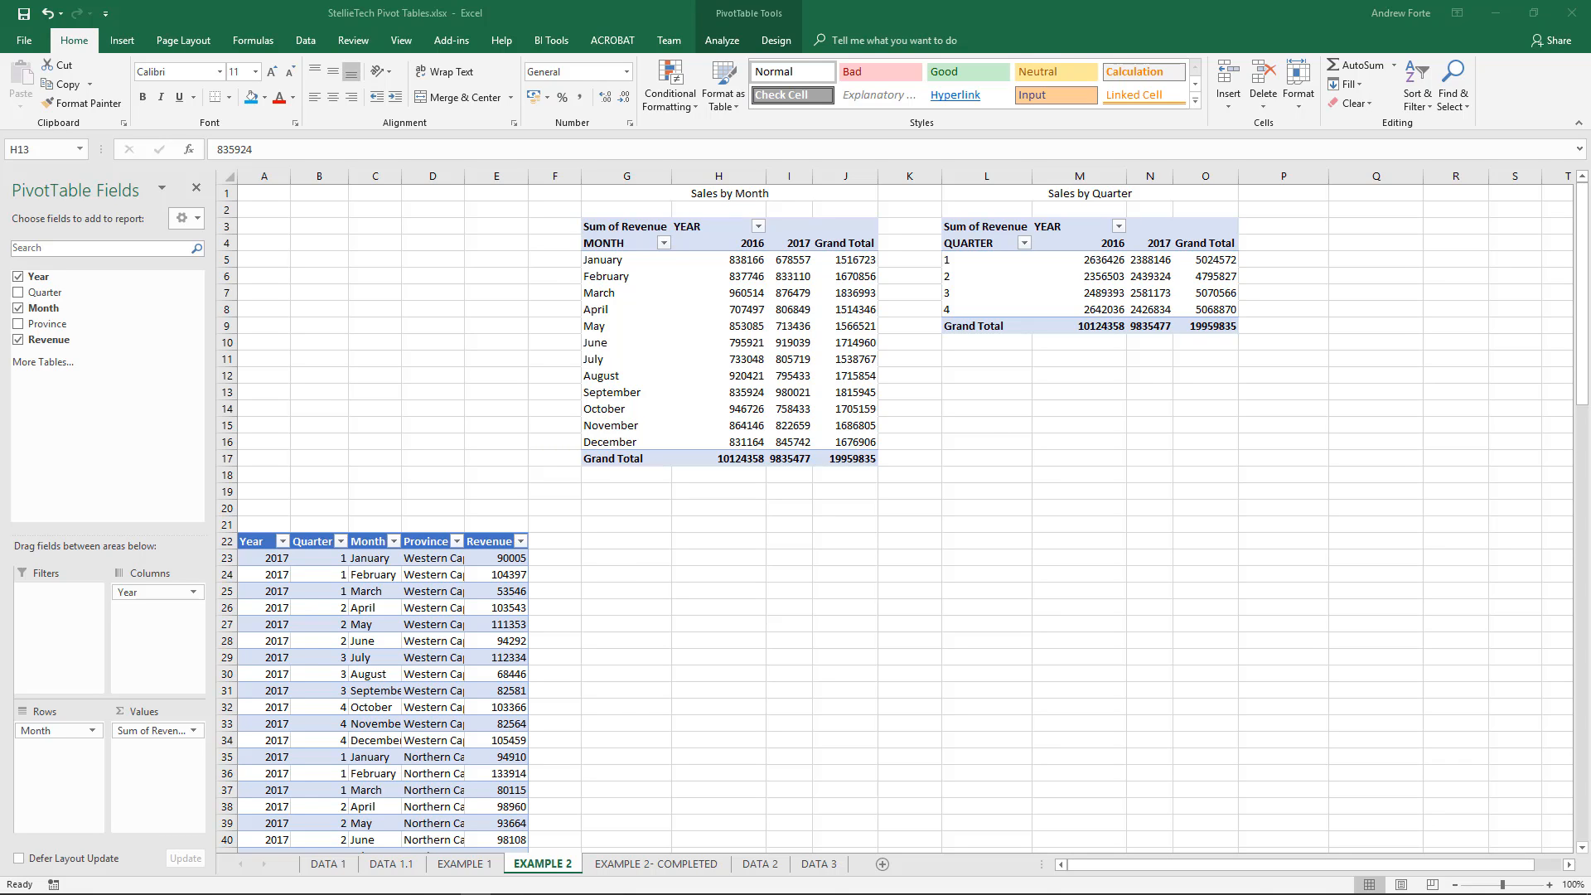
Insert another PivotTable from Table7 on the existing EXAMPLE 2 worksheet, located at cell Q3.
click(369, 628)
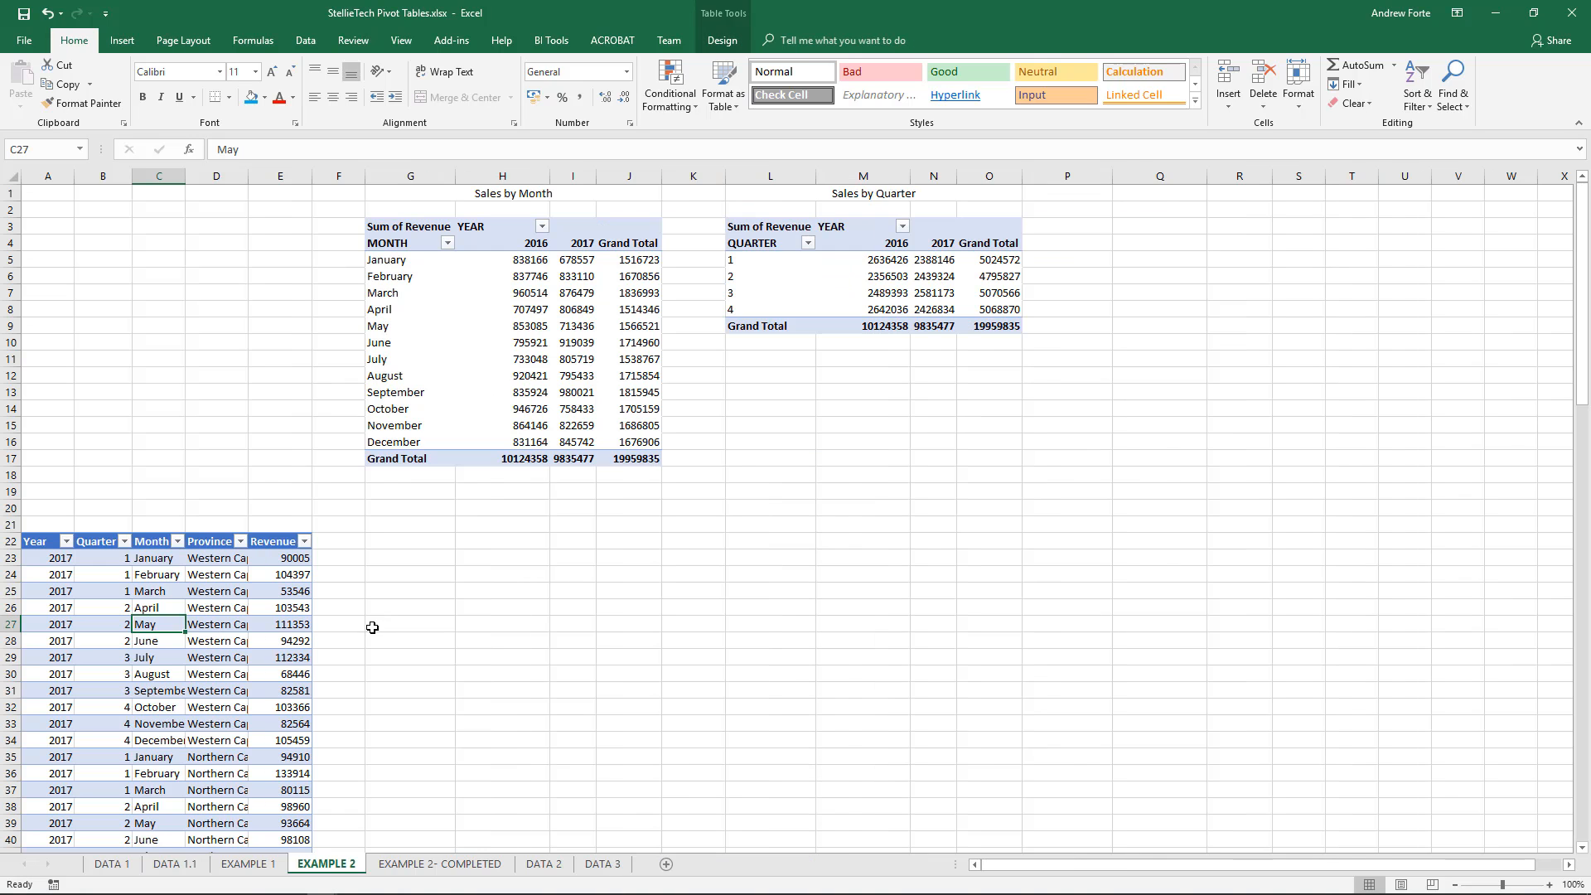
click(122, 40)
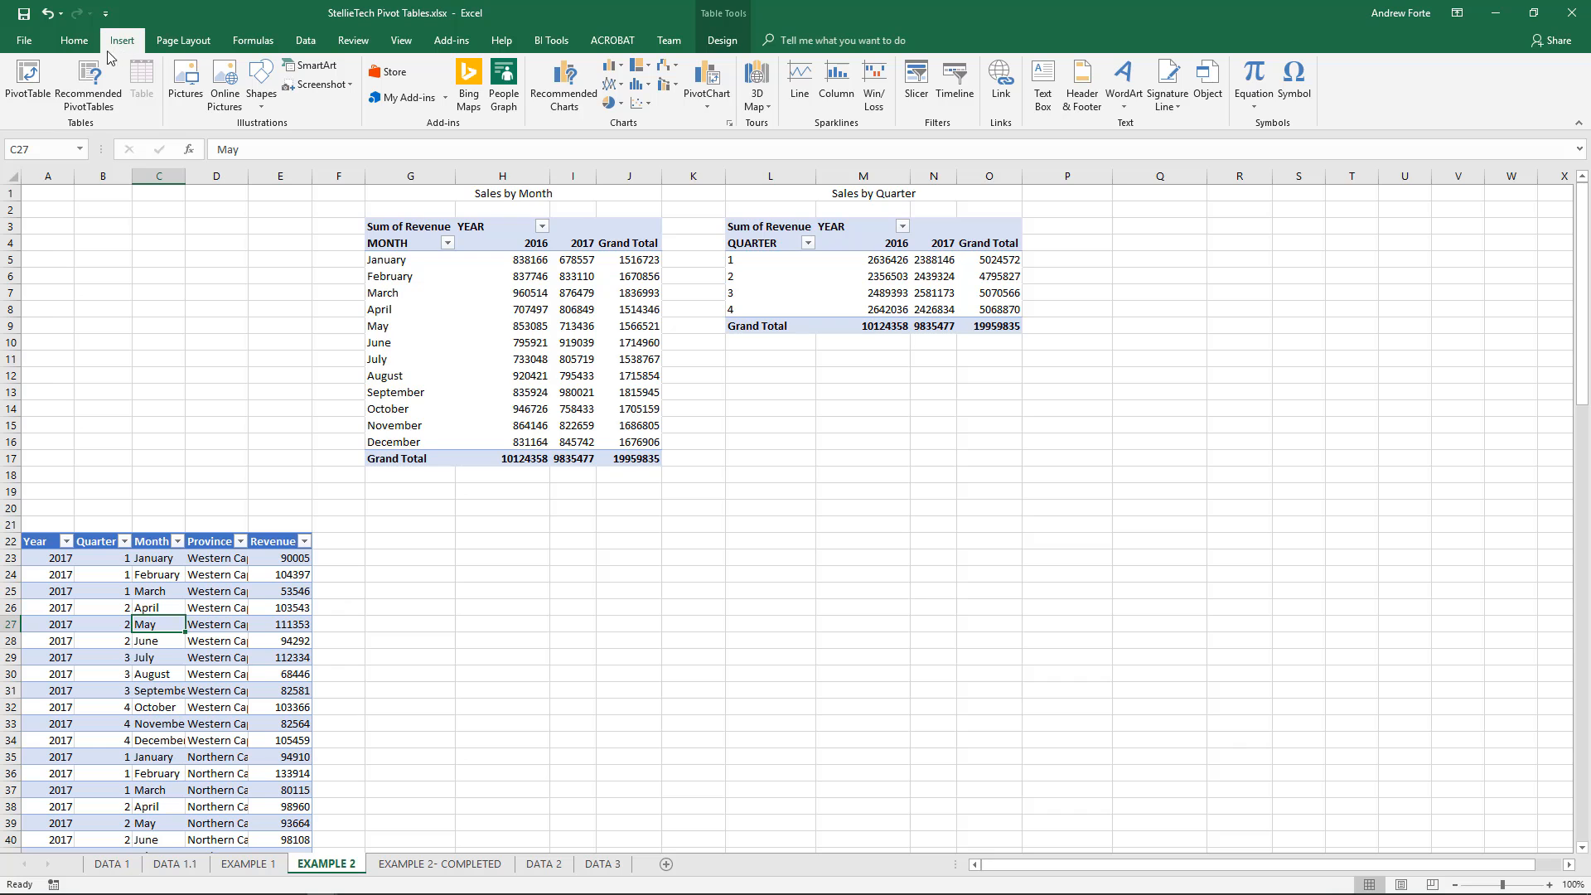
click(28, 77)
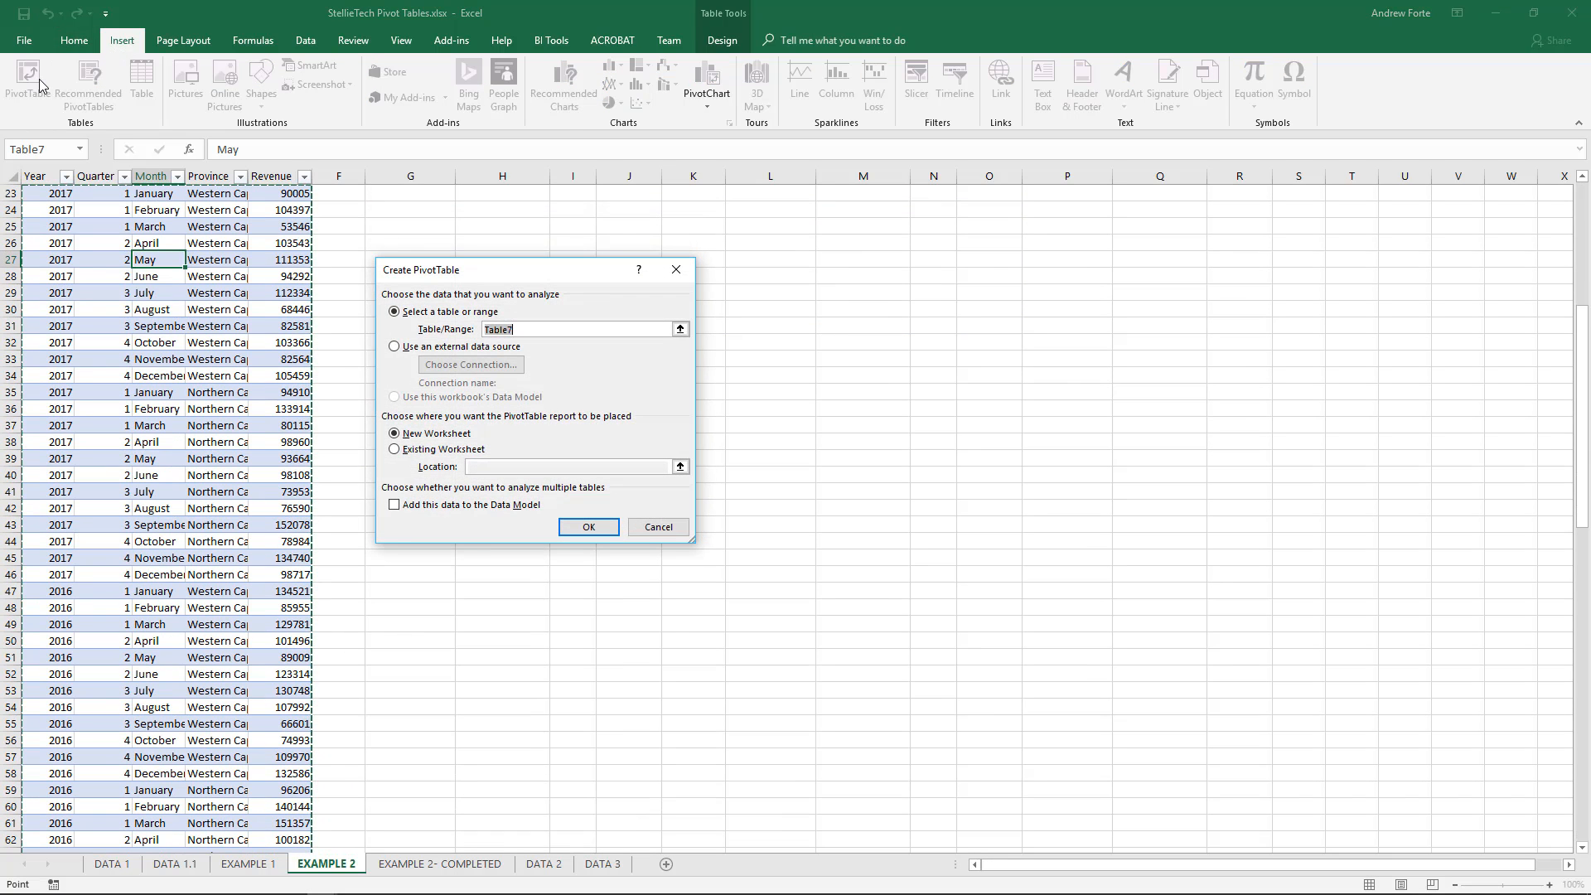
click(394, 449)
scroll(805, 363, up, 8)
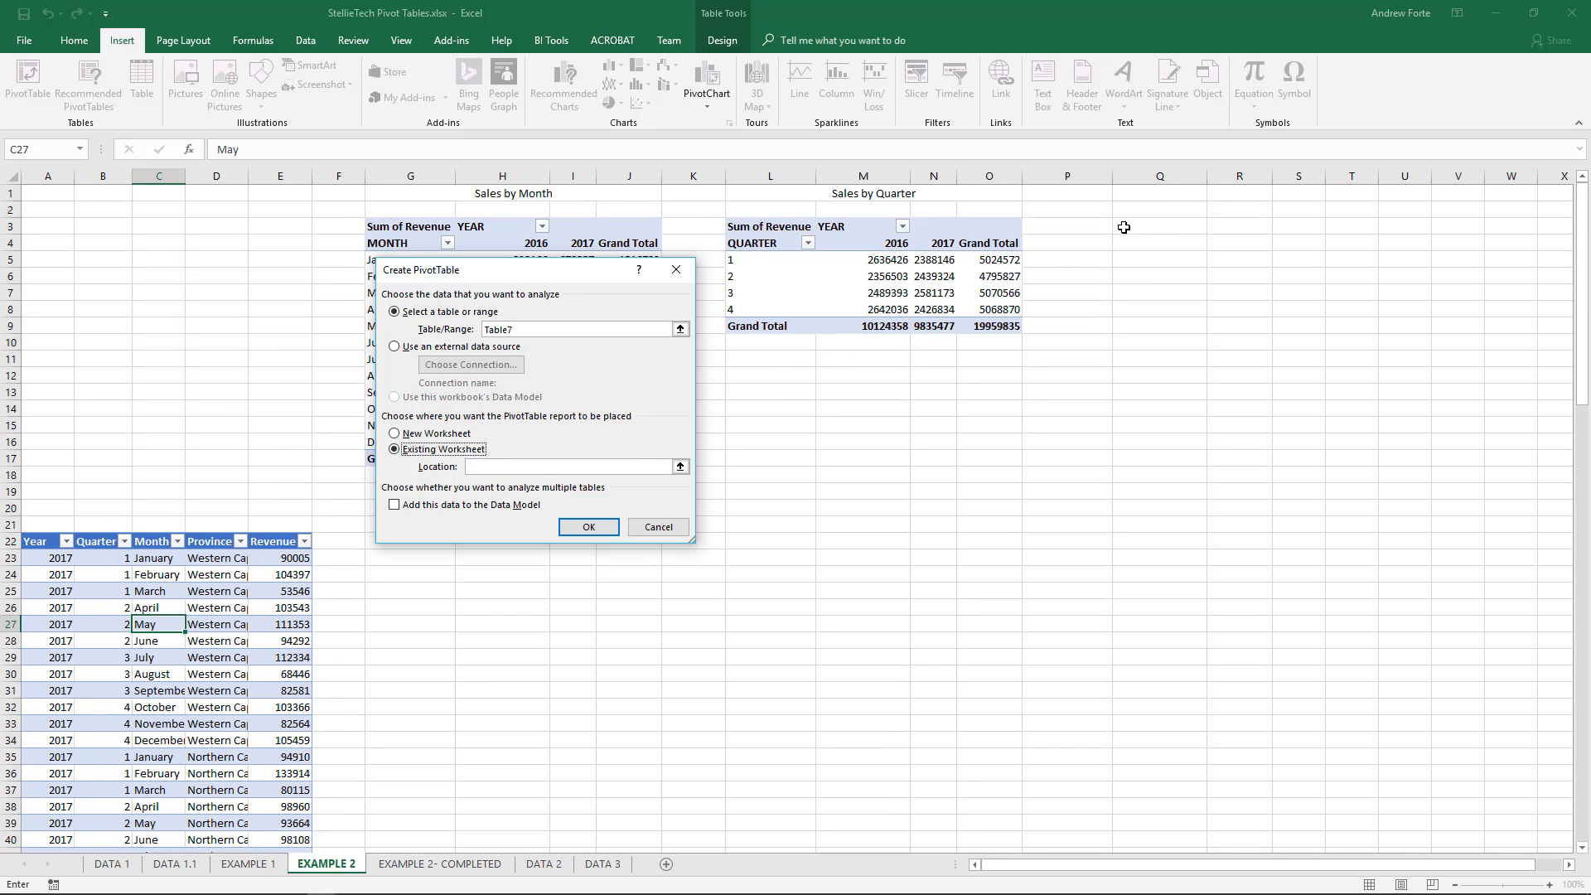
click(1124, 227)
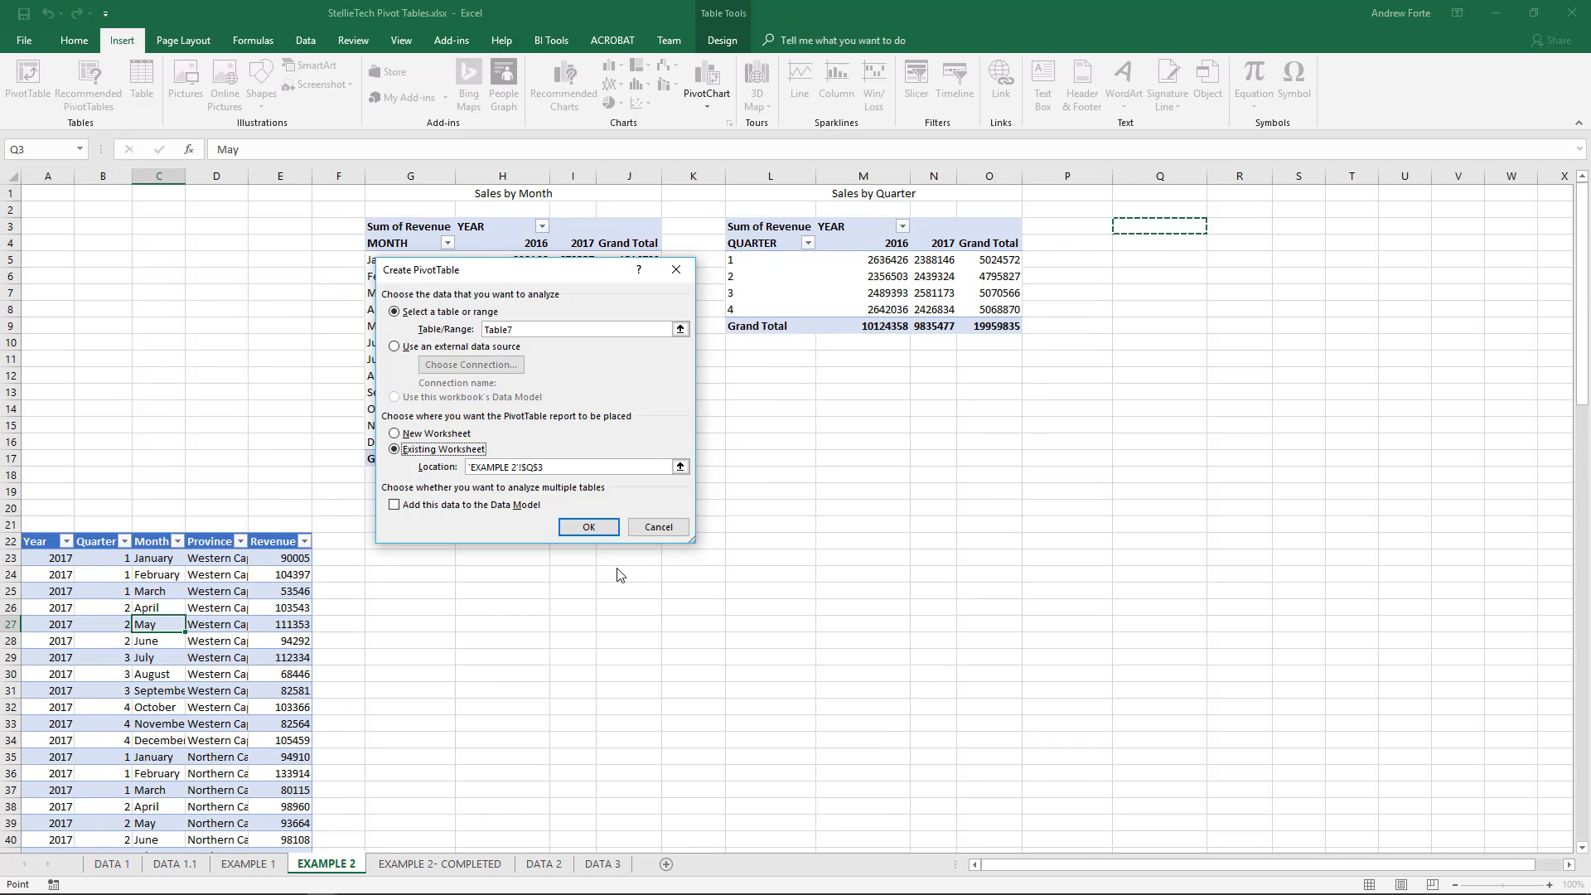
click(571, 530)
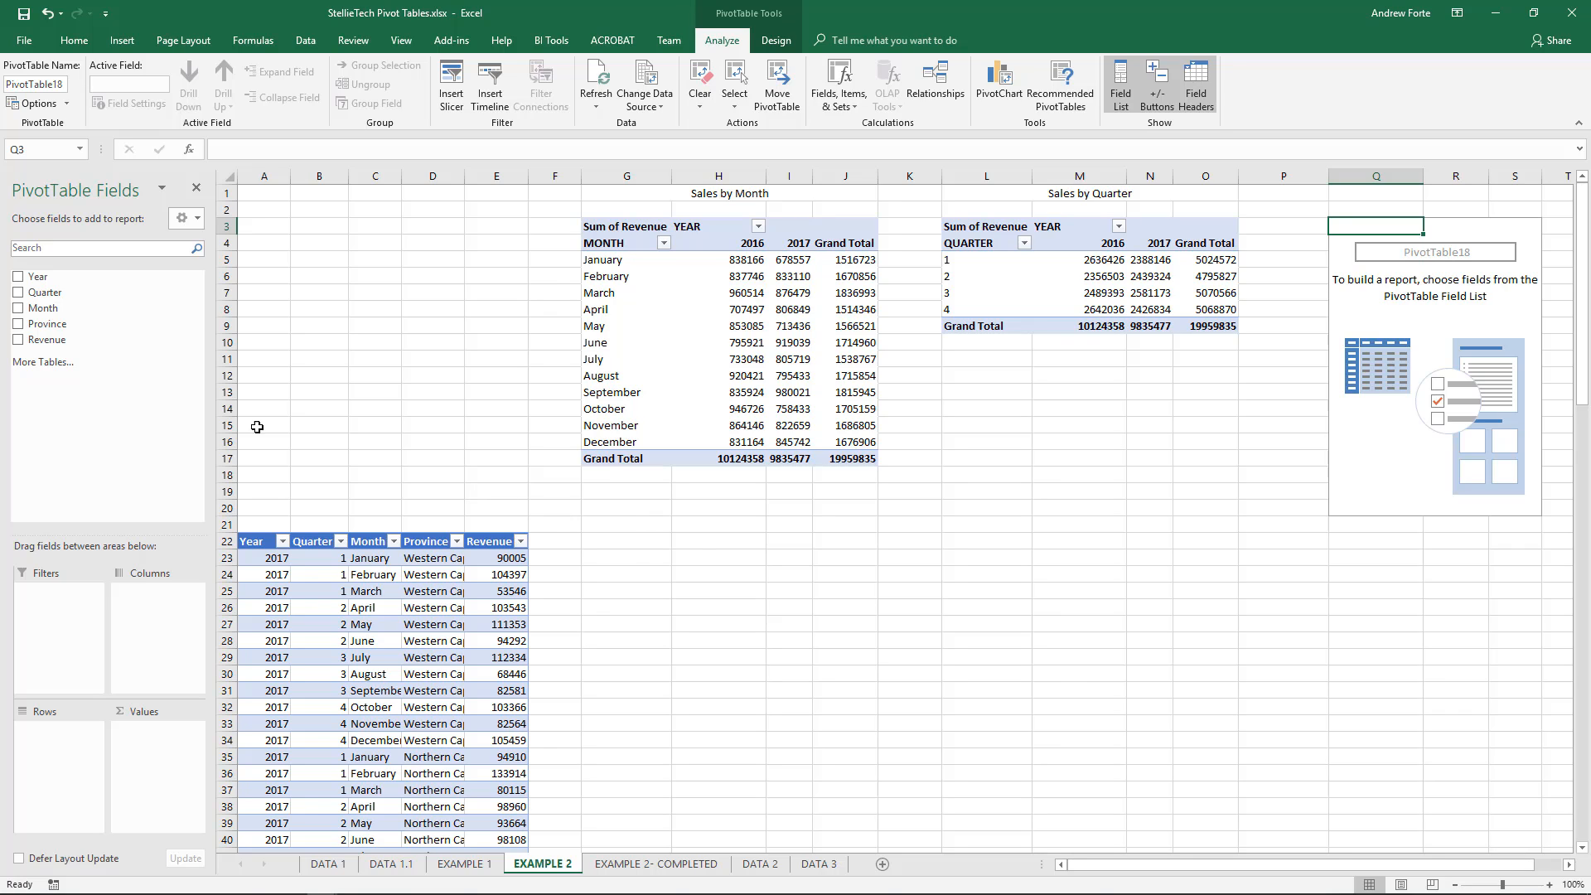
Lay out the PivotTable at Q3 with Province as rows, Year as columns and the sum of Revenue as values.
click(18, 339)
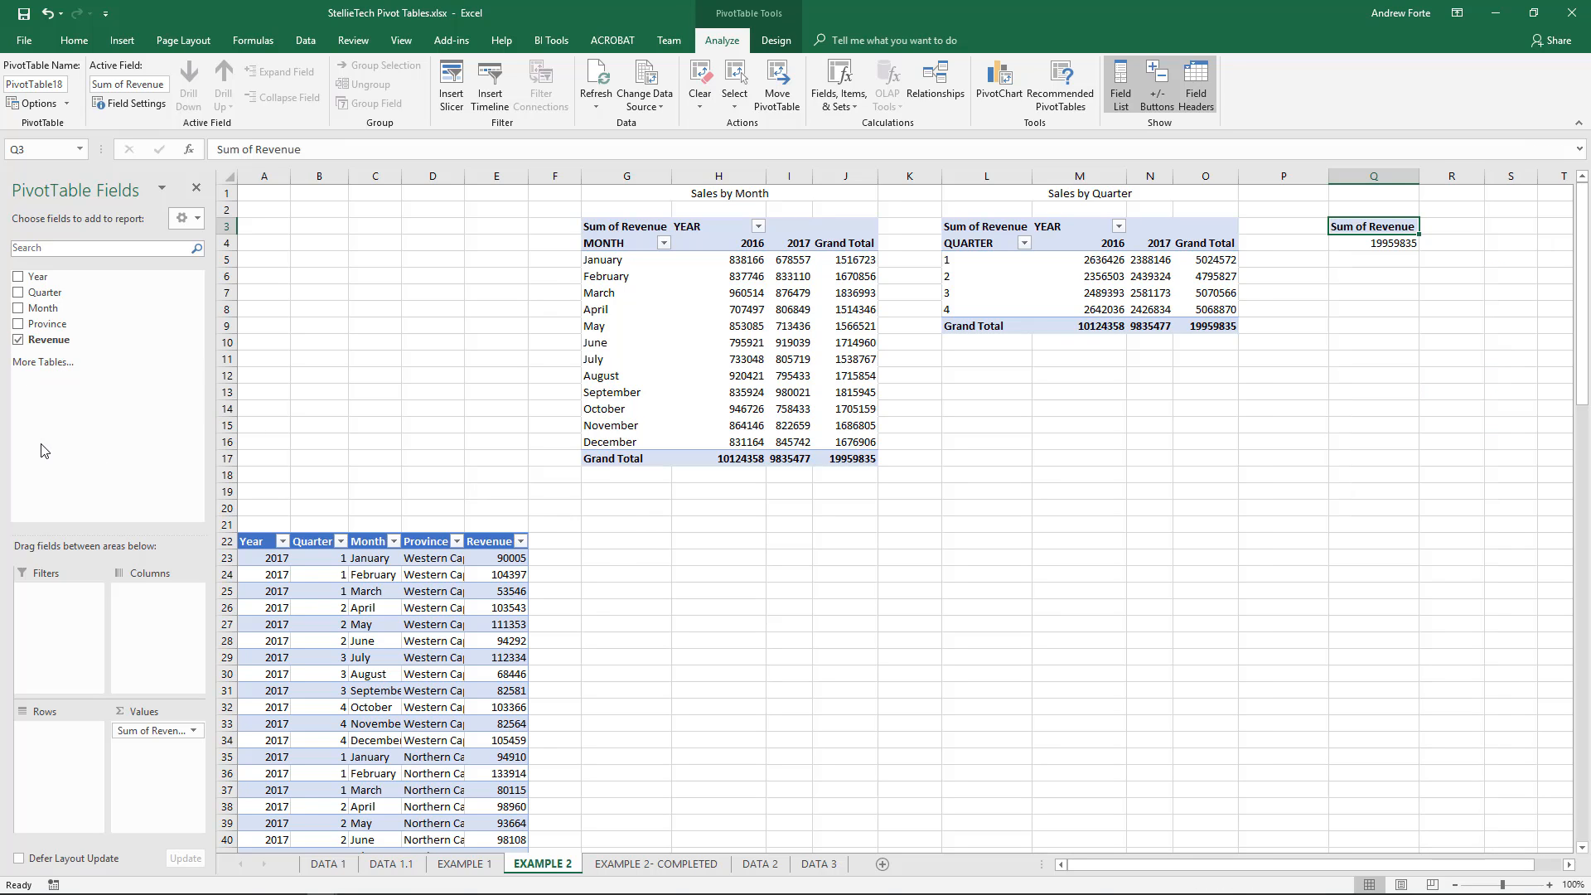
click(18, 324)
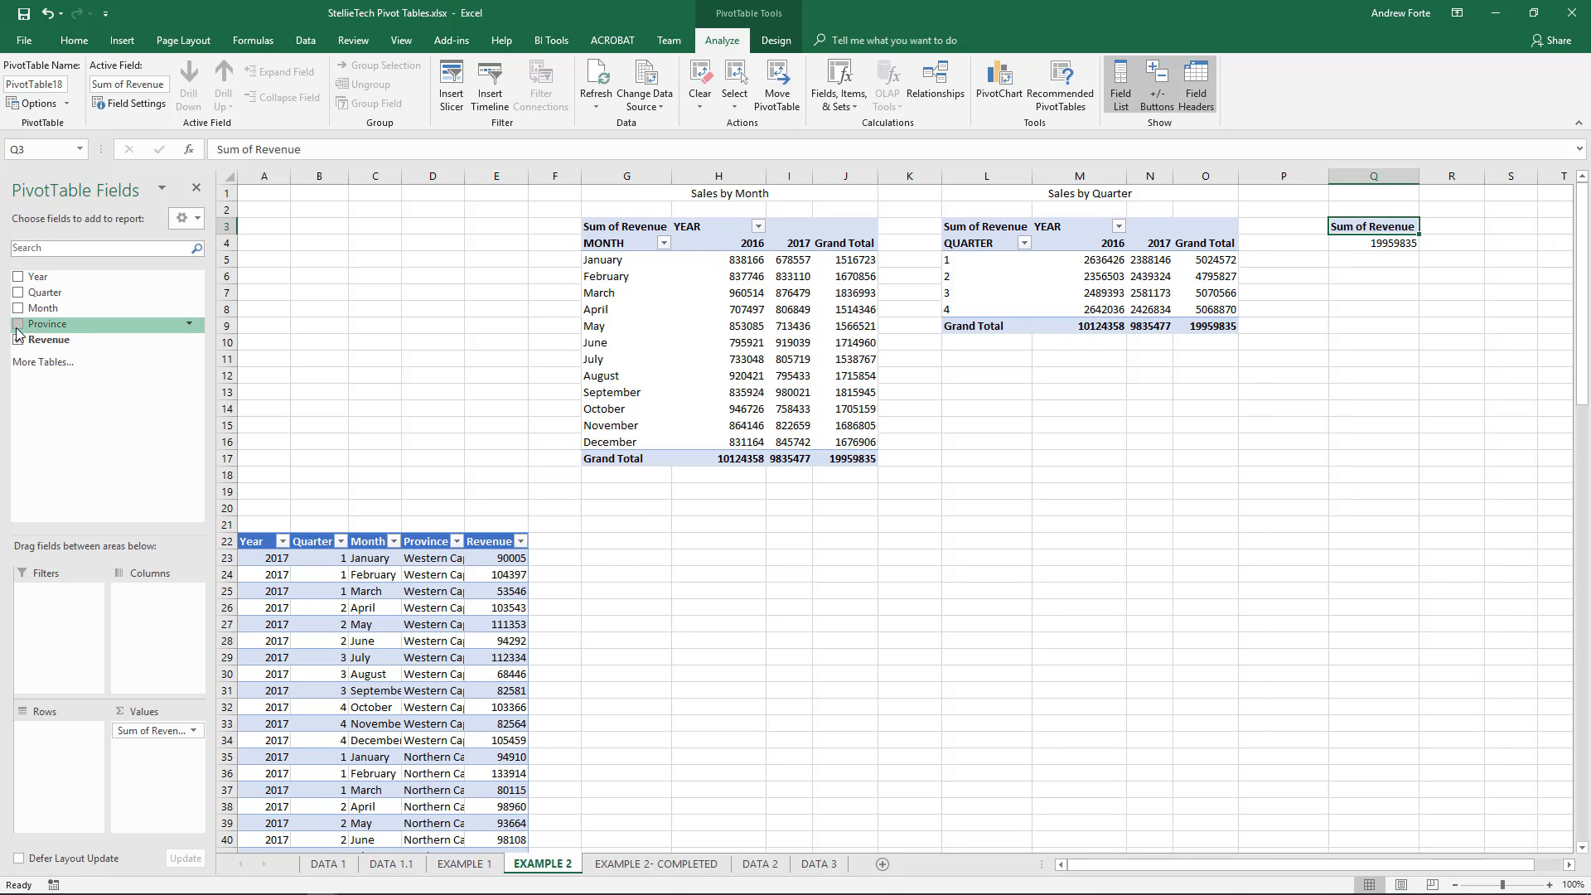
click(18, 277)
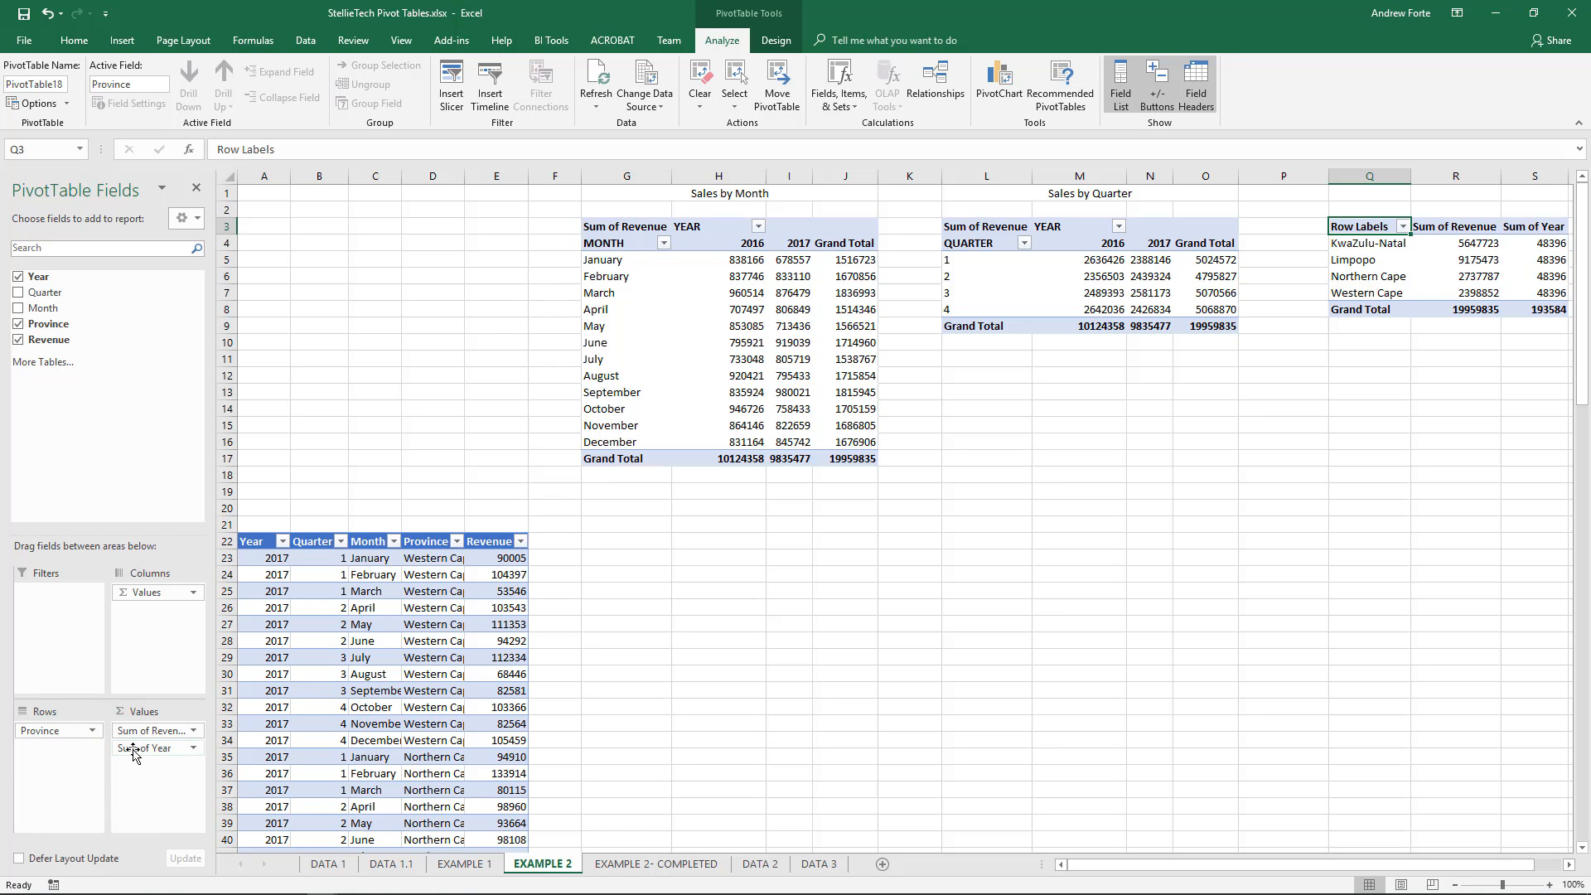
drag(133, 754, 144, 626)
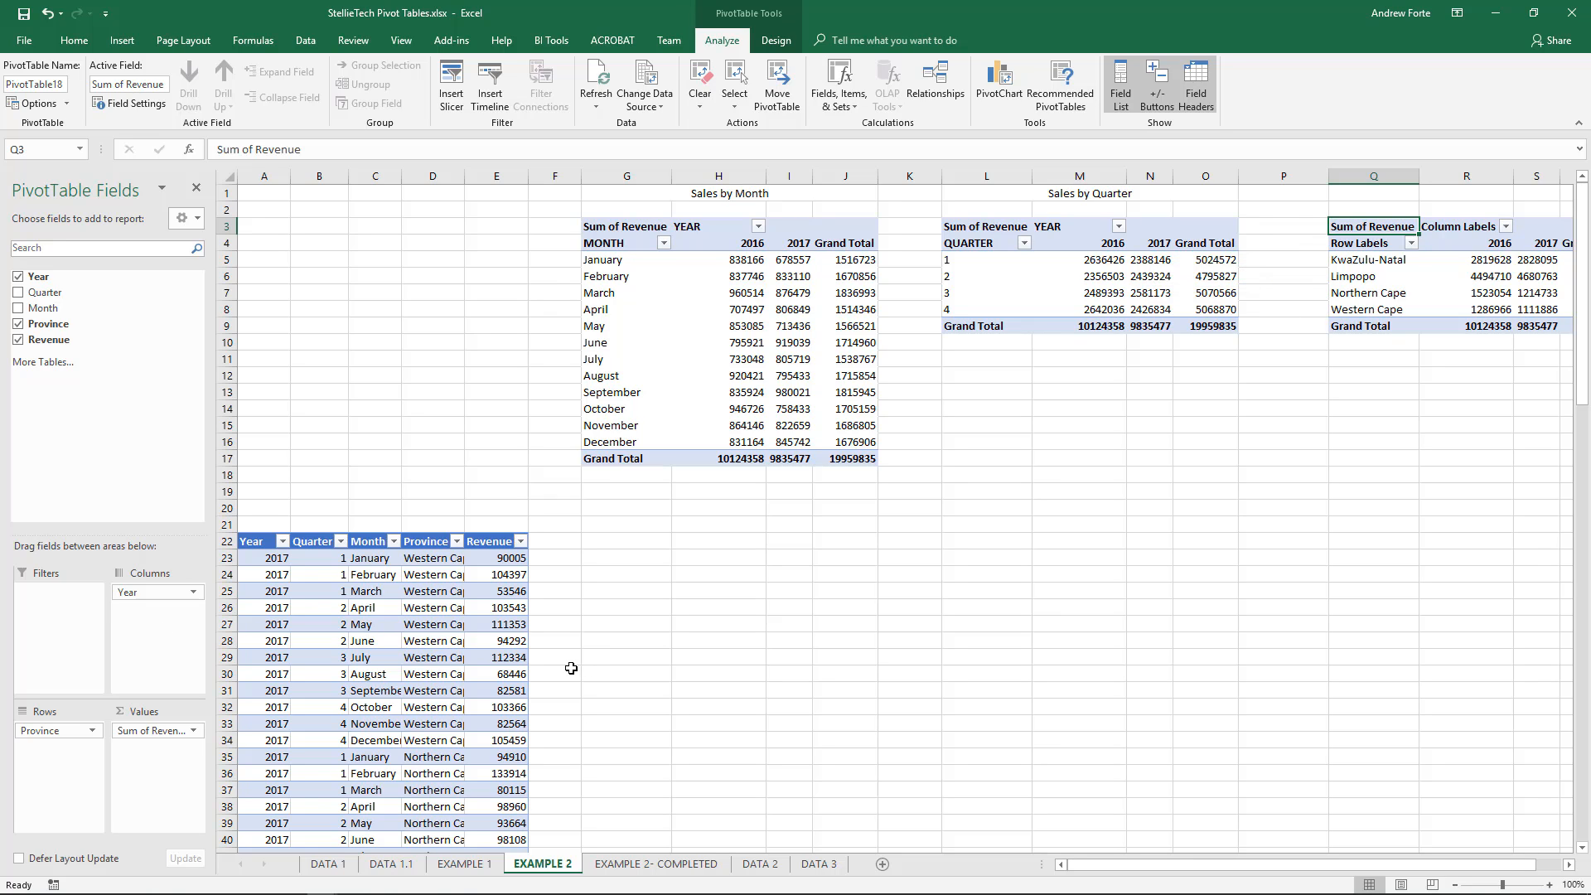
mouse_move(1166, 866)
mouse_down()
mouse_move(1206, 871)
mouse_move(1191, 866)
mouse_up()
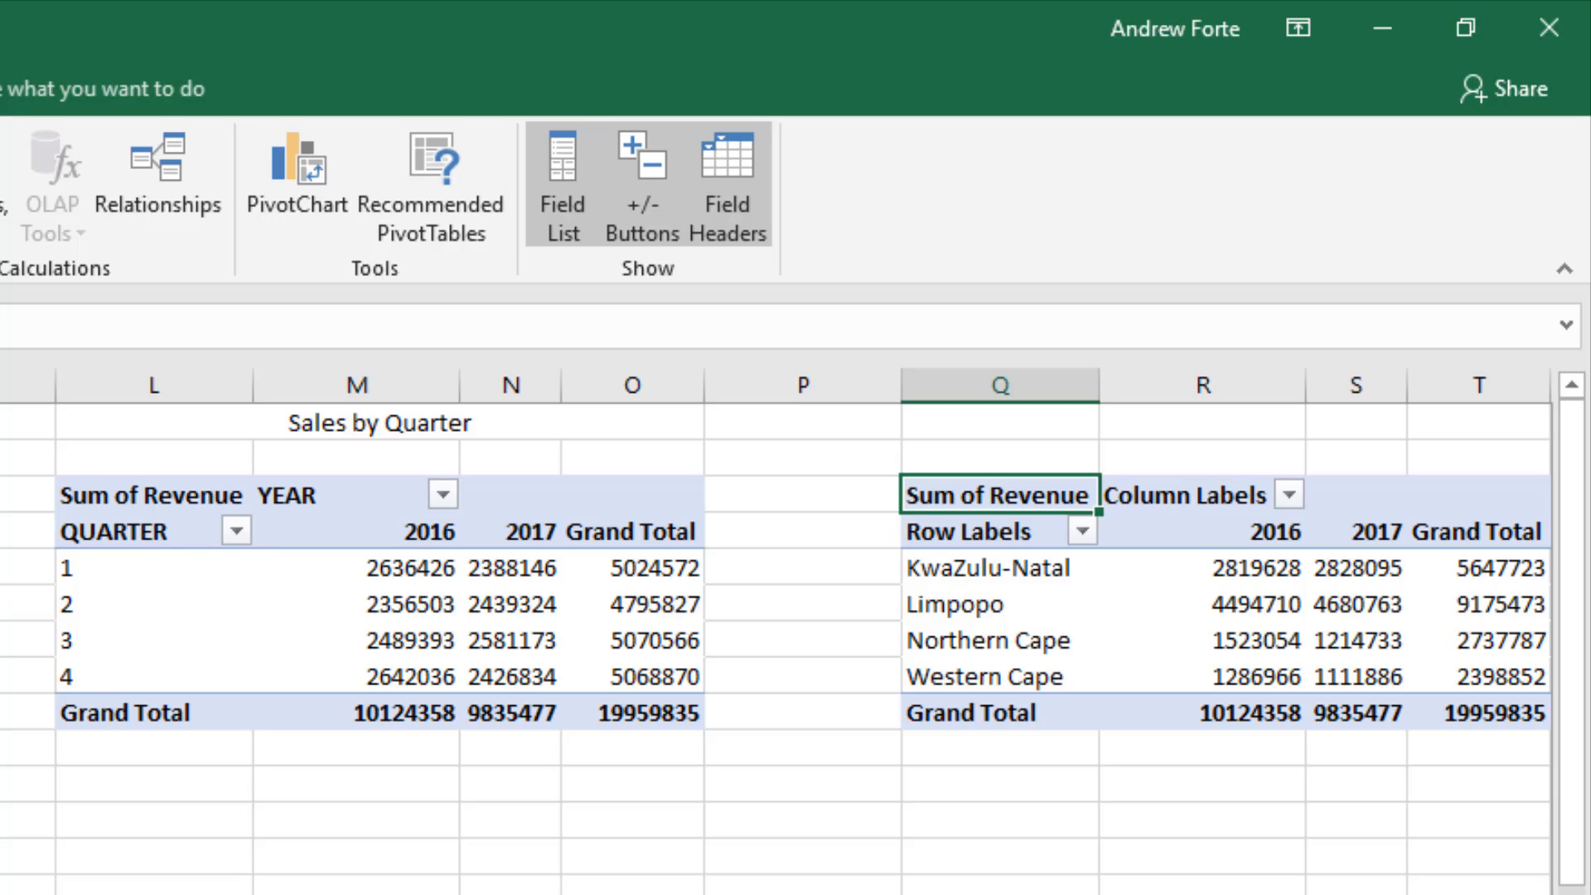
Rename the provincial PivotTable's row labels header to PROVINCE and its column labels header to YEAR.
click(1235, 681)
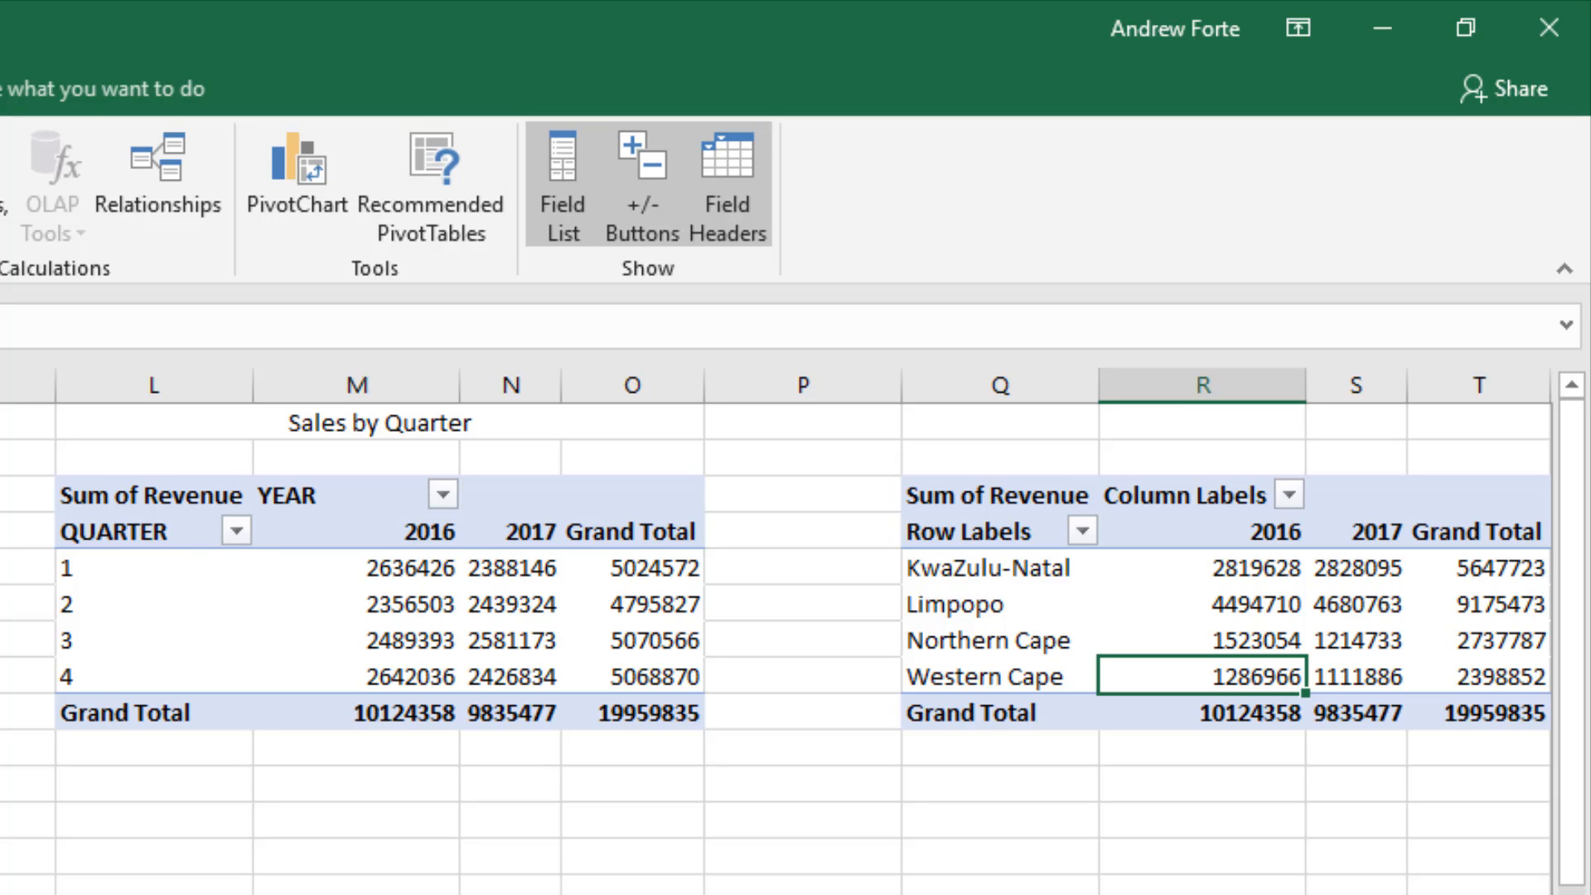
click(1367, 606)
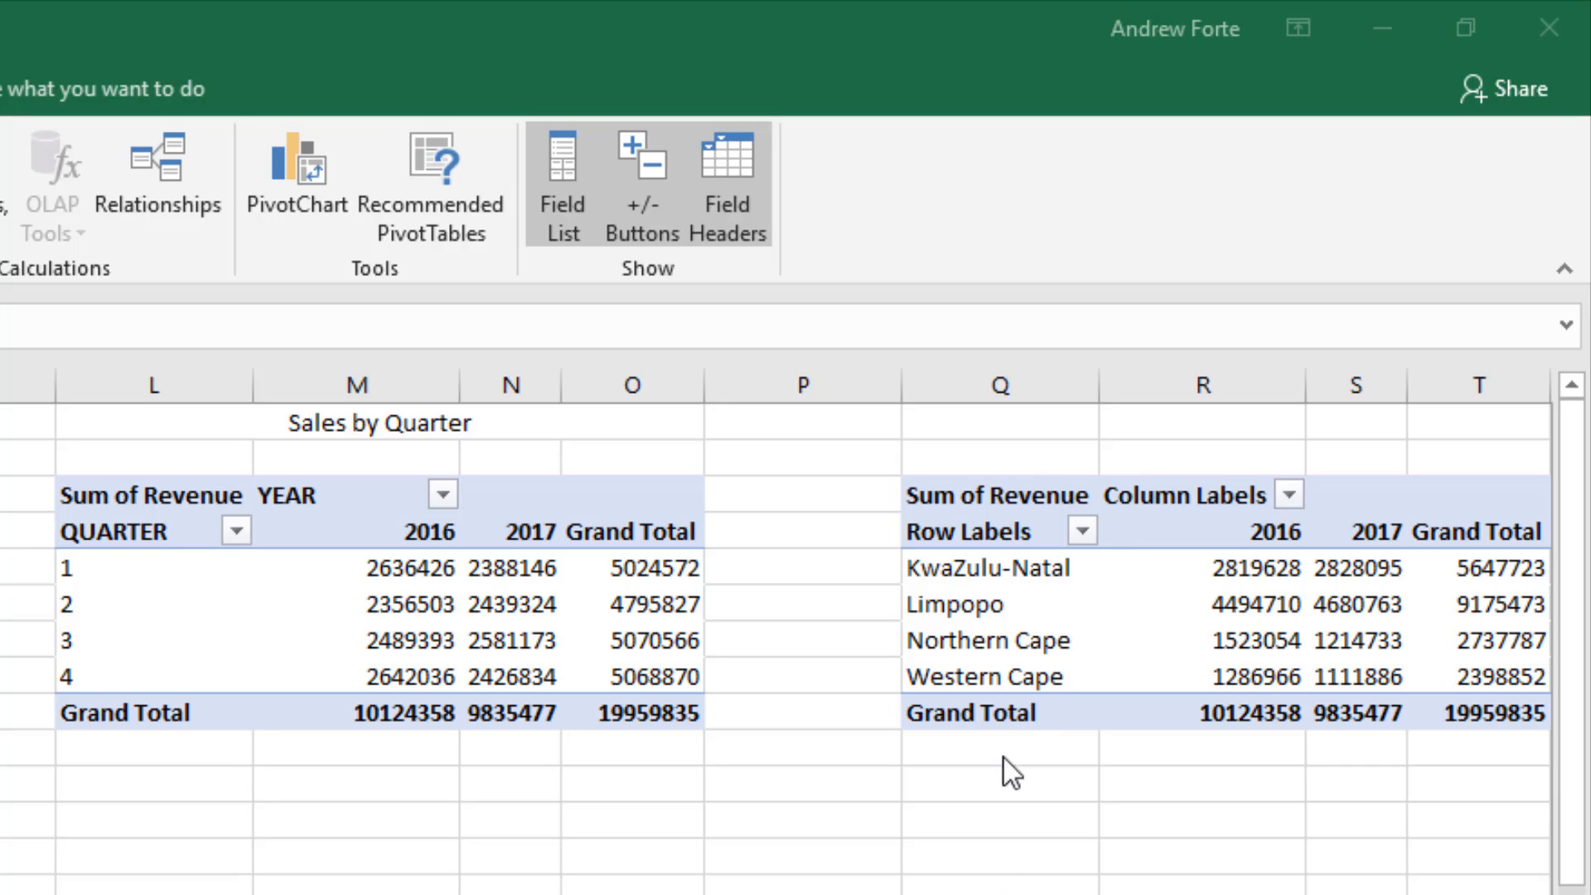
click(990, 531)
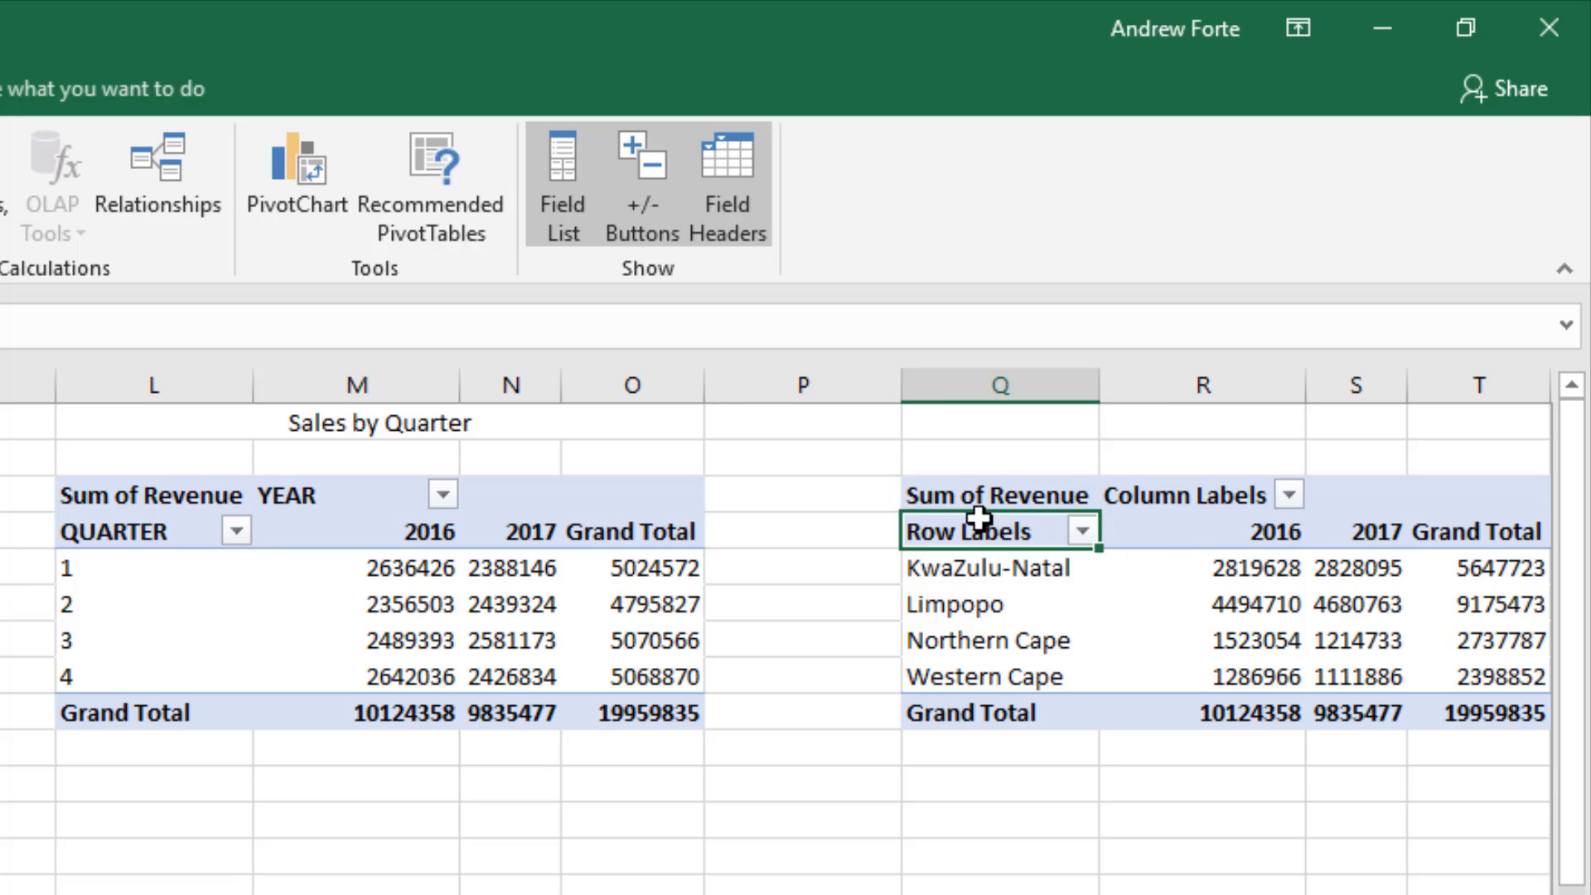
text(P)
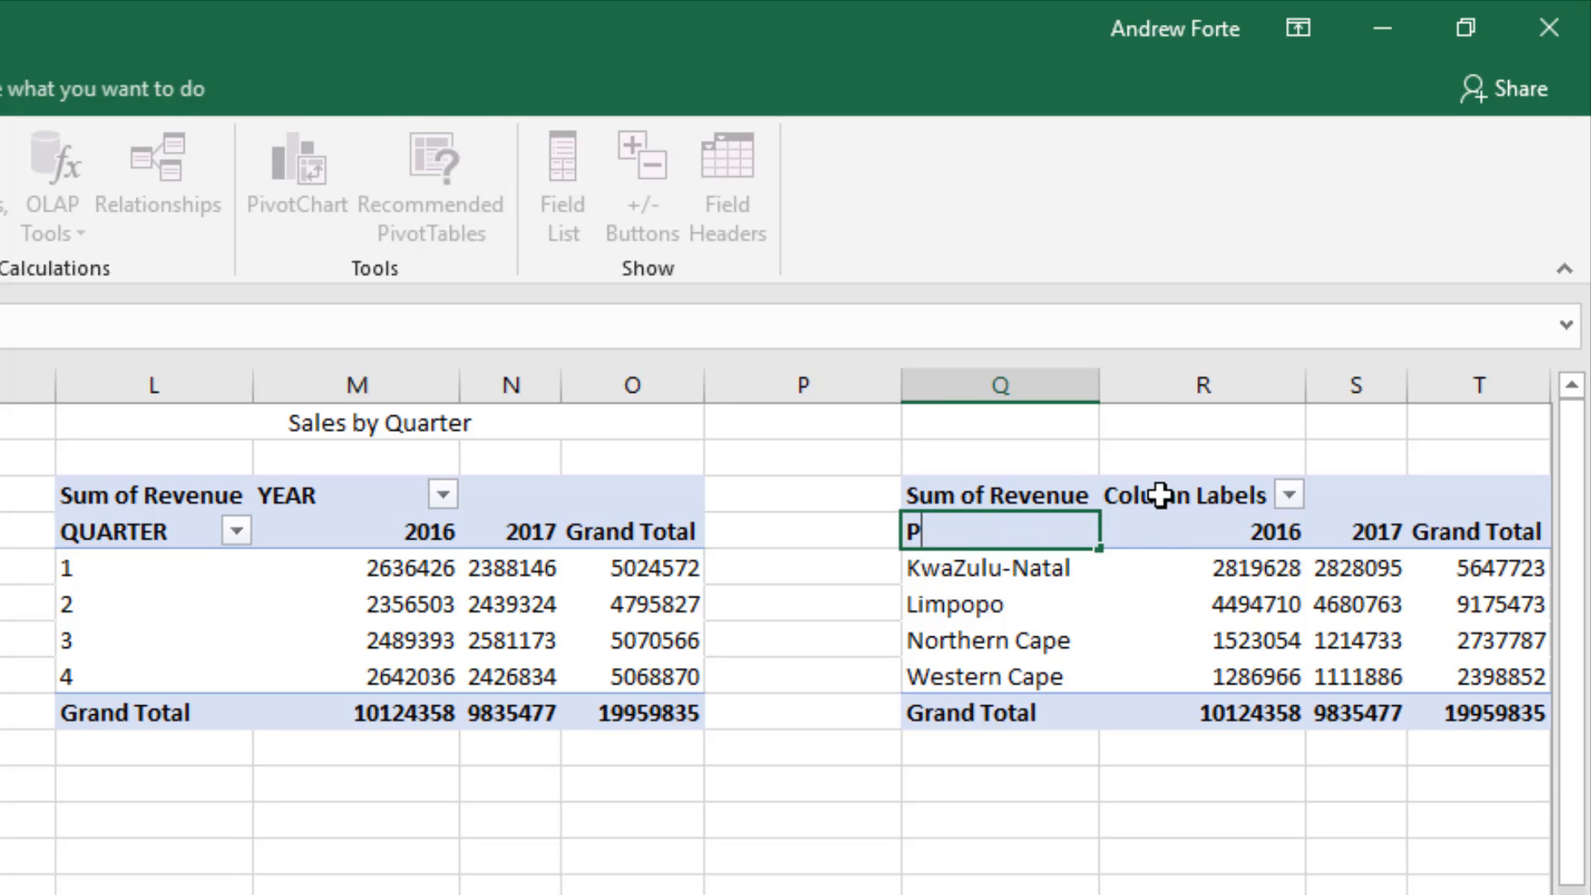
text(ROVINCE)
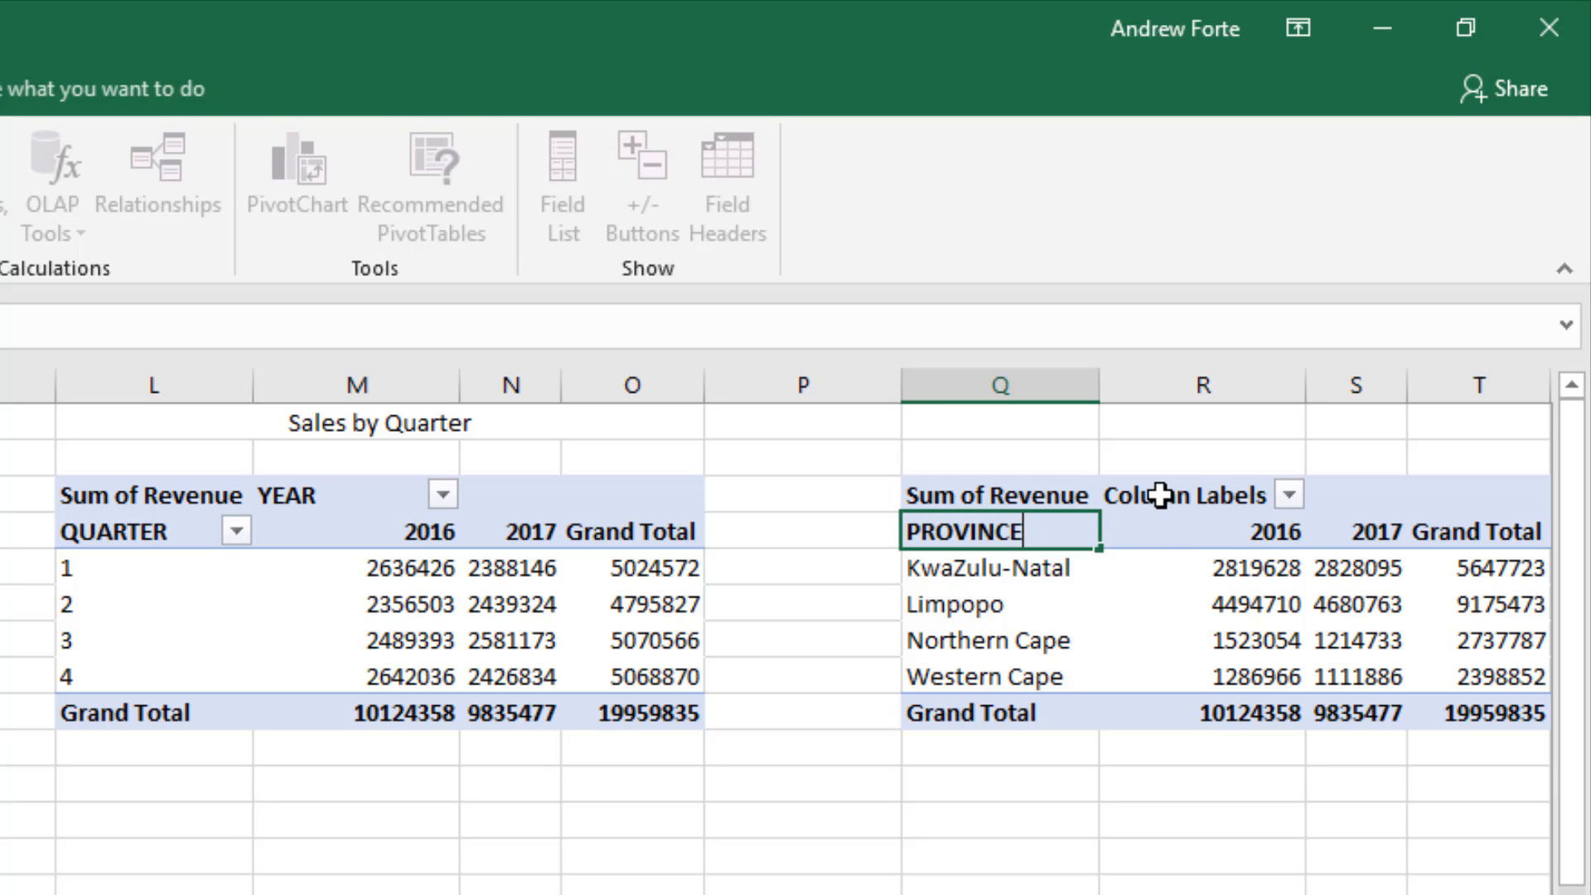
key(Return)
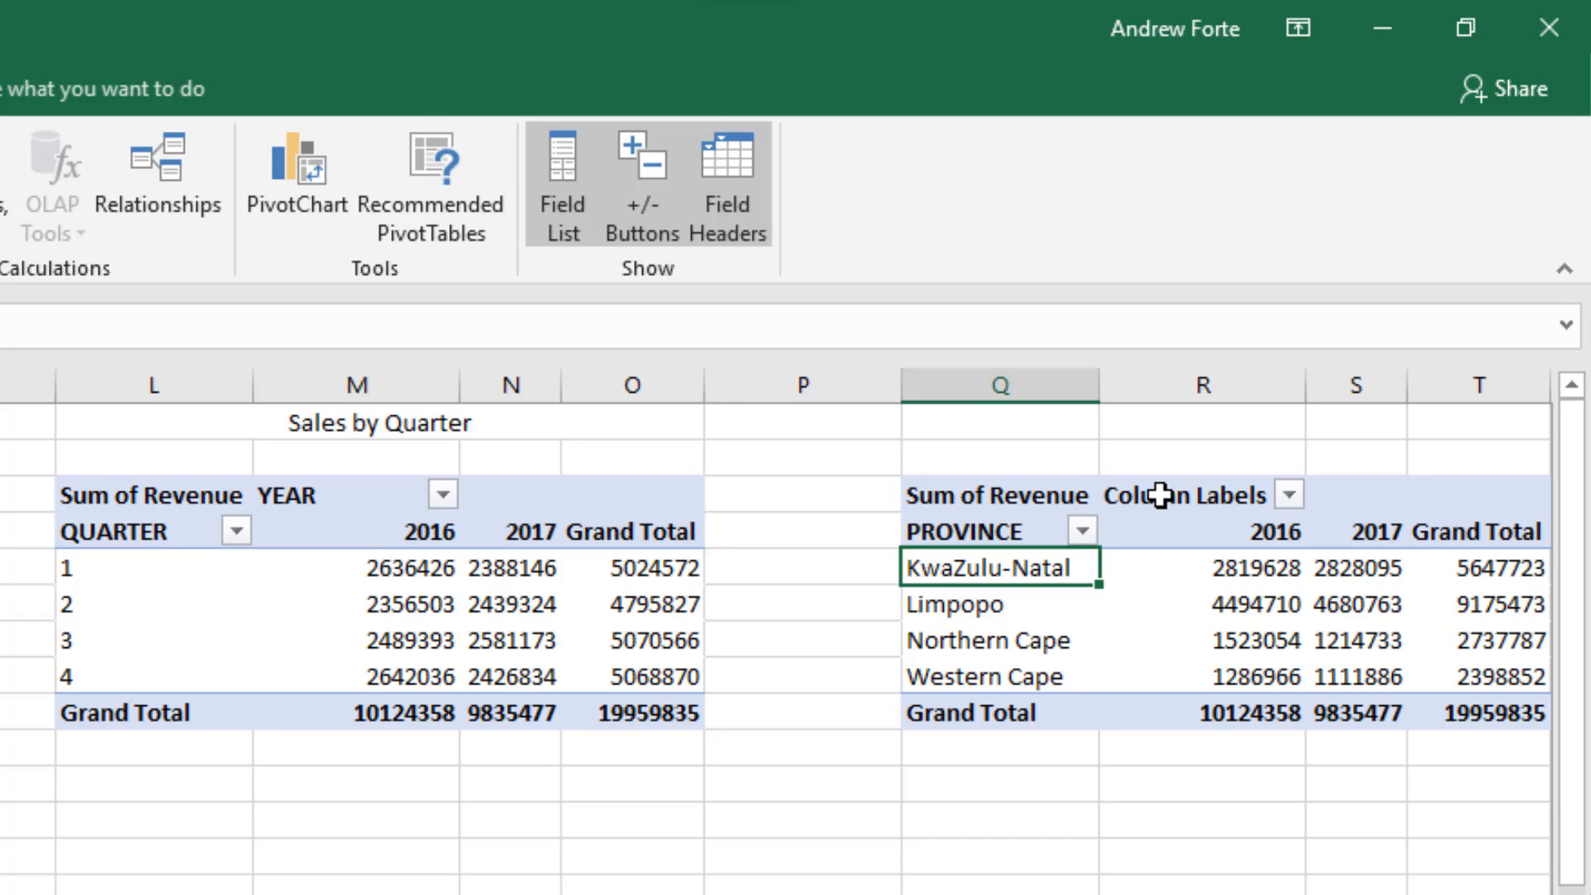
click(1160, 496)
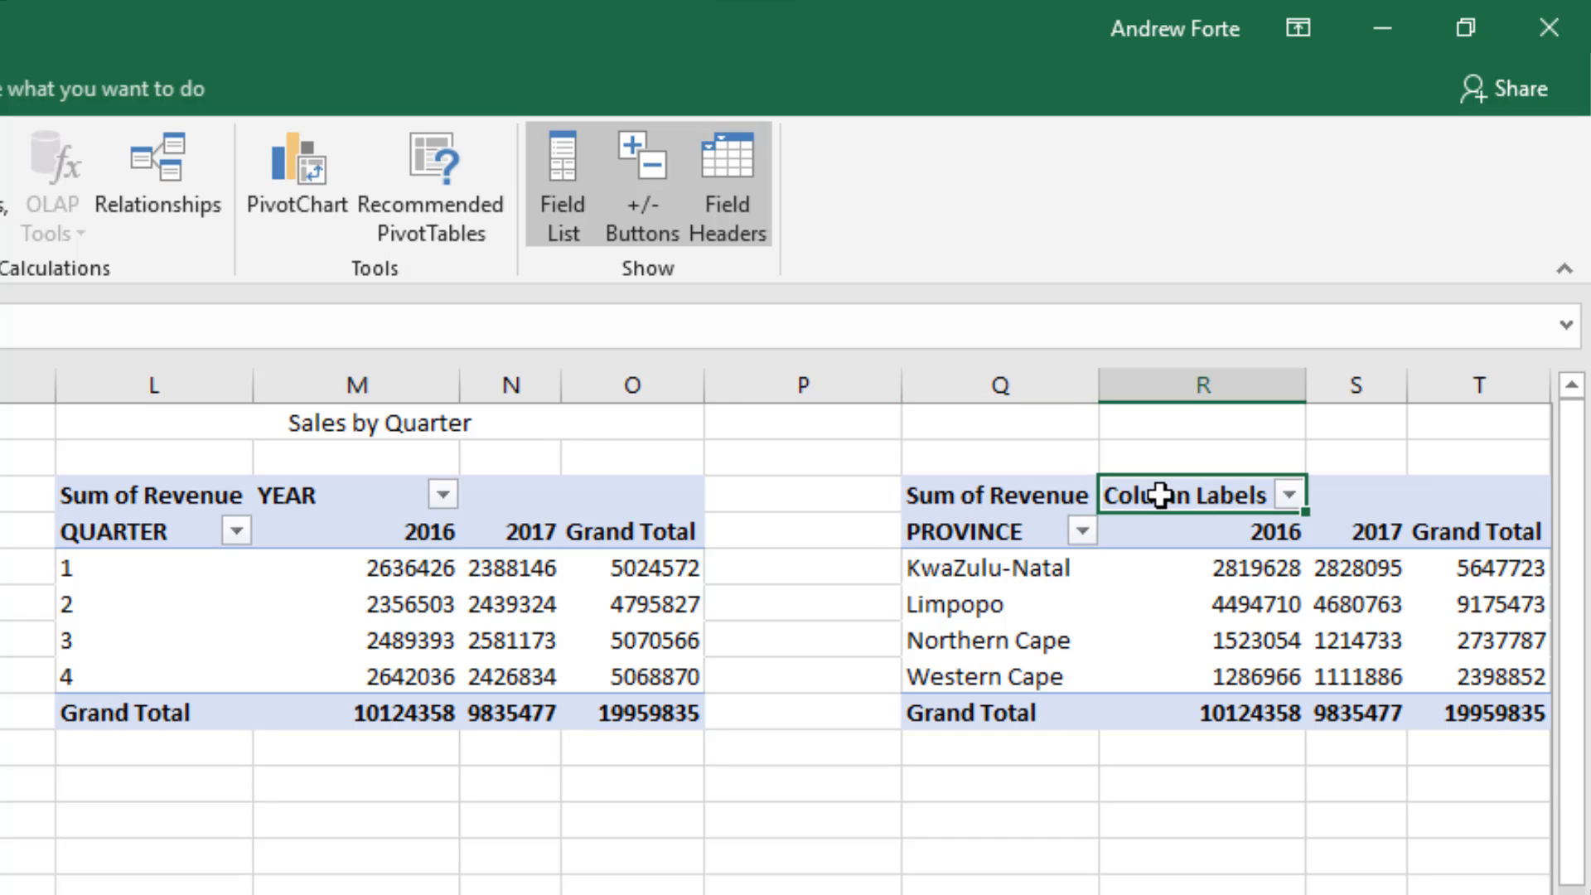
text(YEAR)
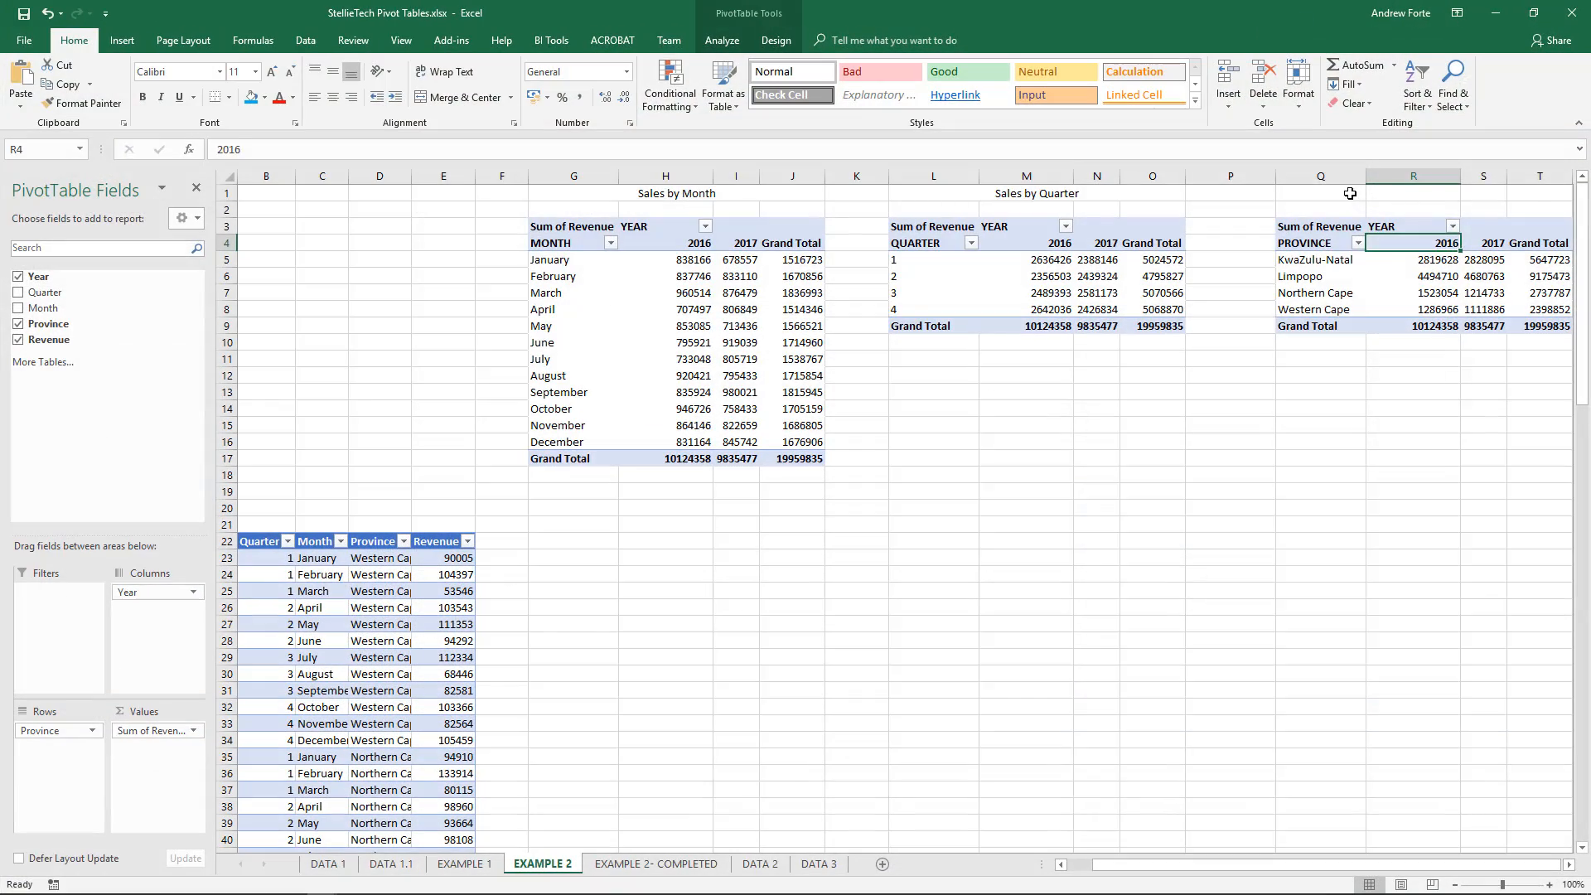
Merge and center cells Q1:T1 above the provincial PivotTable and enter the title "Sales by Province".
drag(1349, 194, 1534, 200)
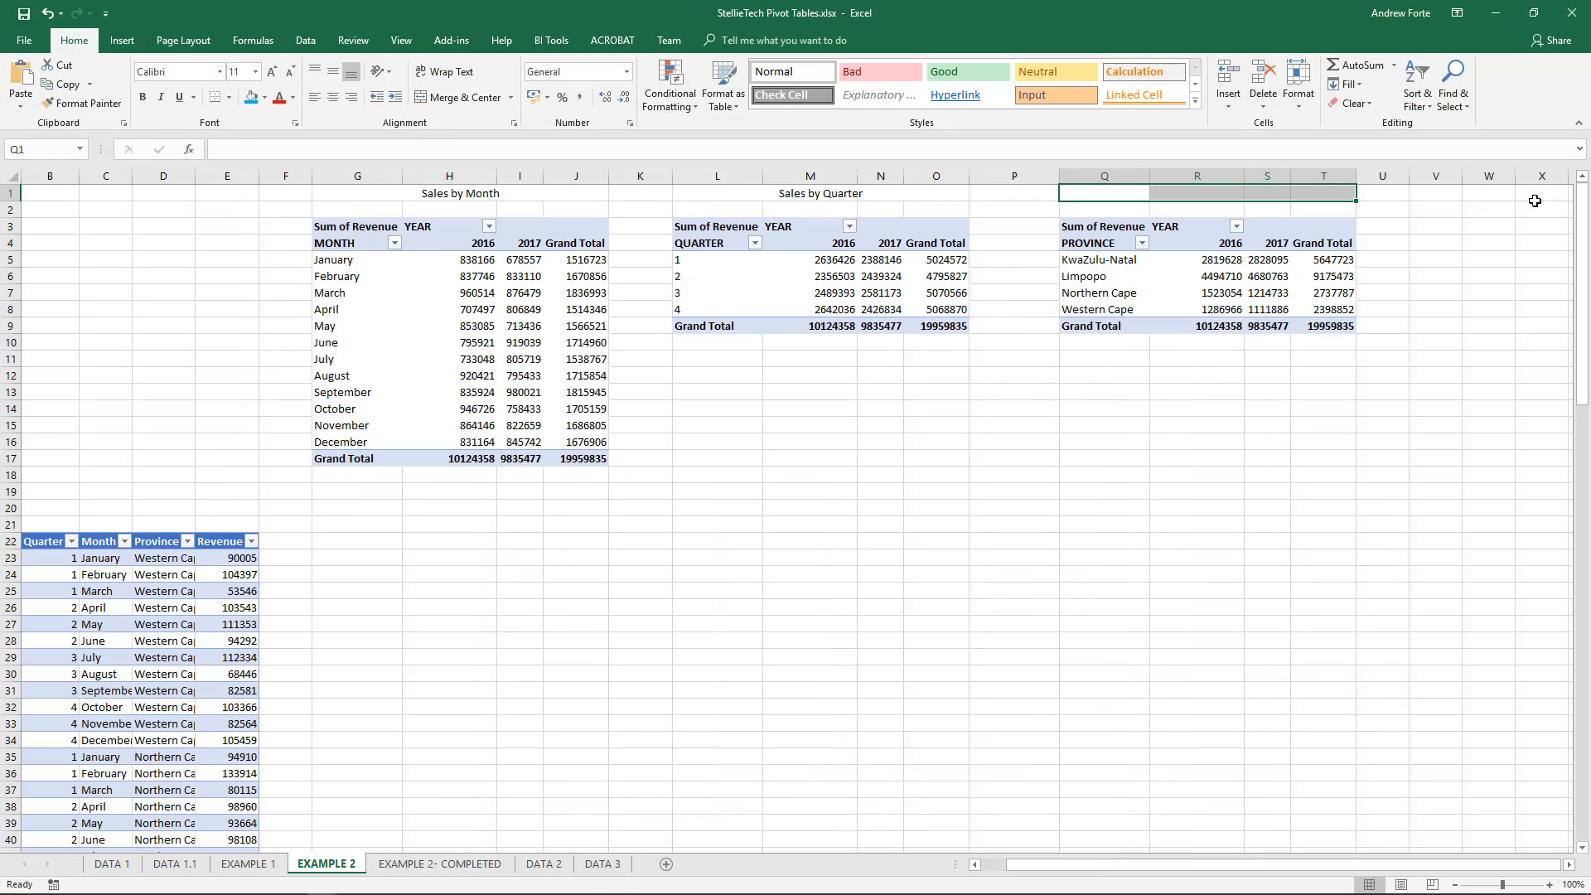
click(460, 98)
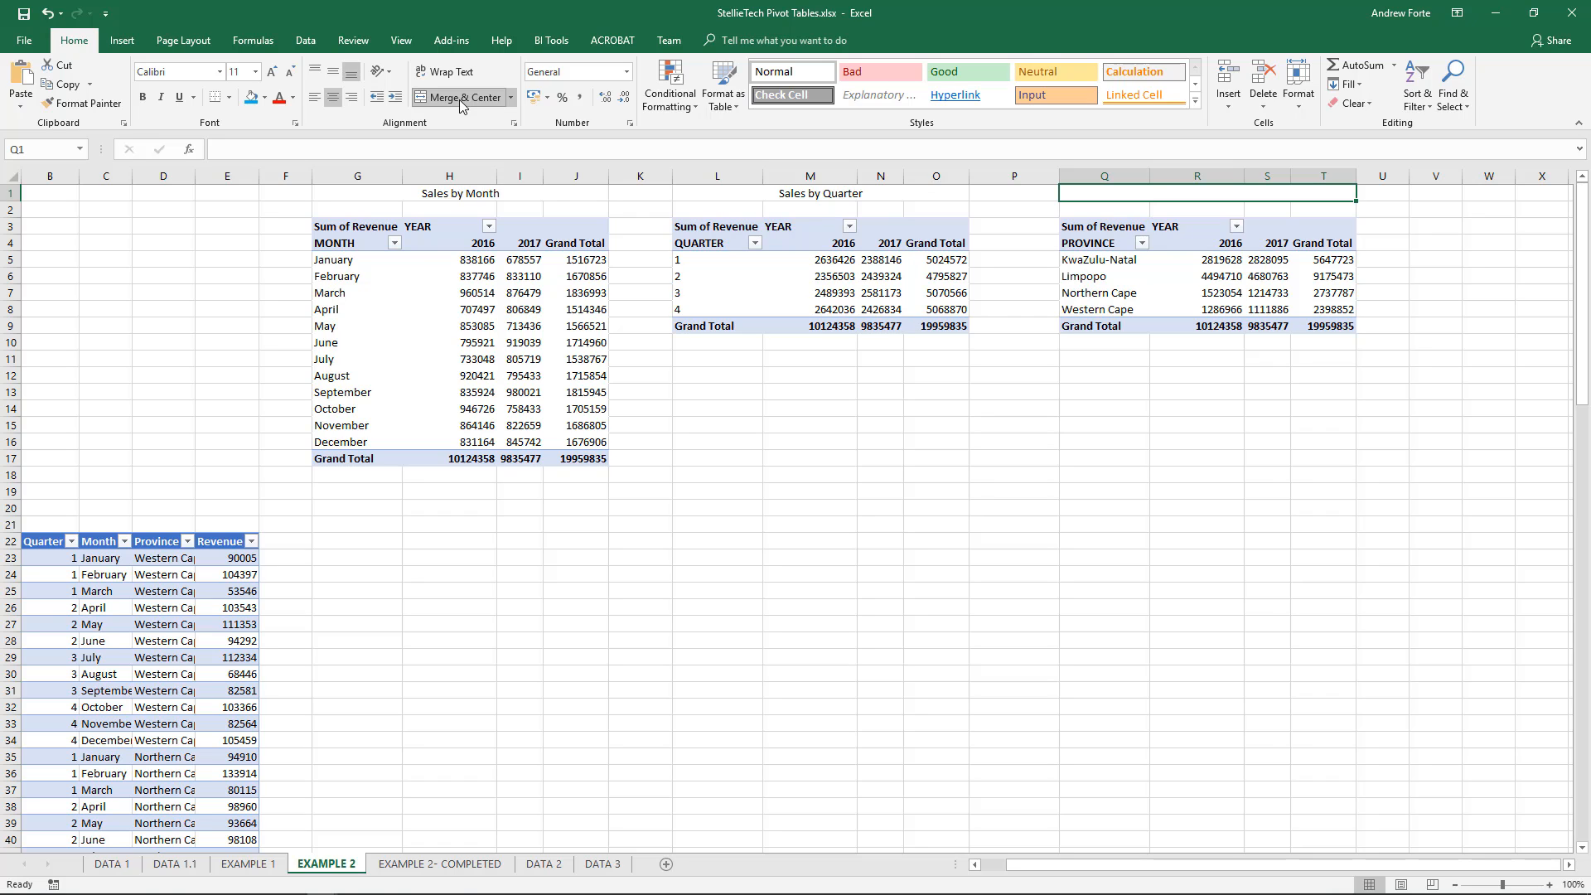
text(Sales by)
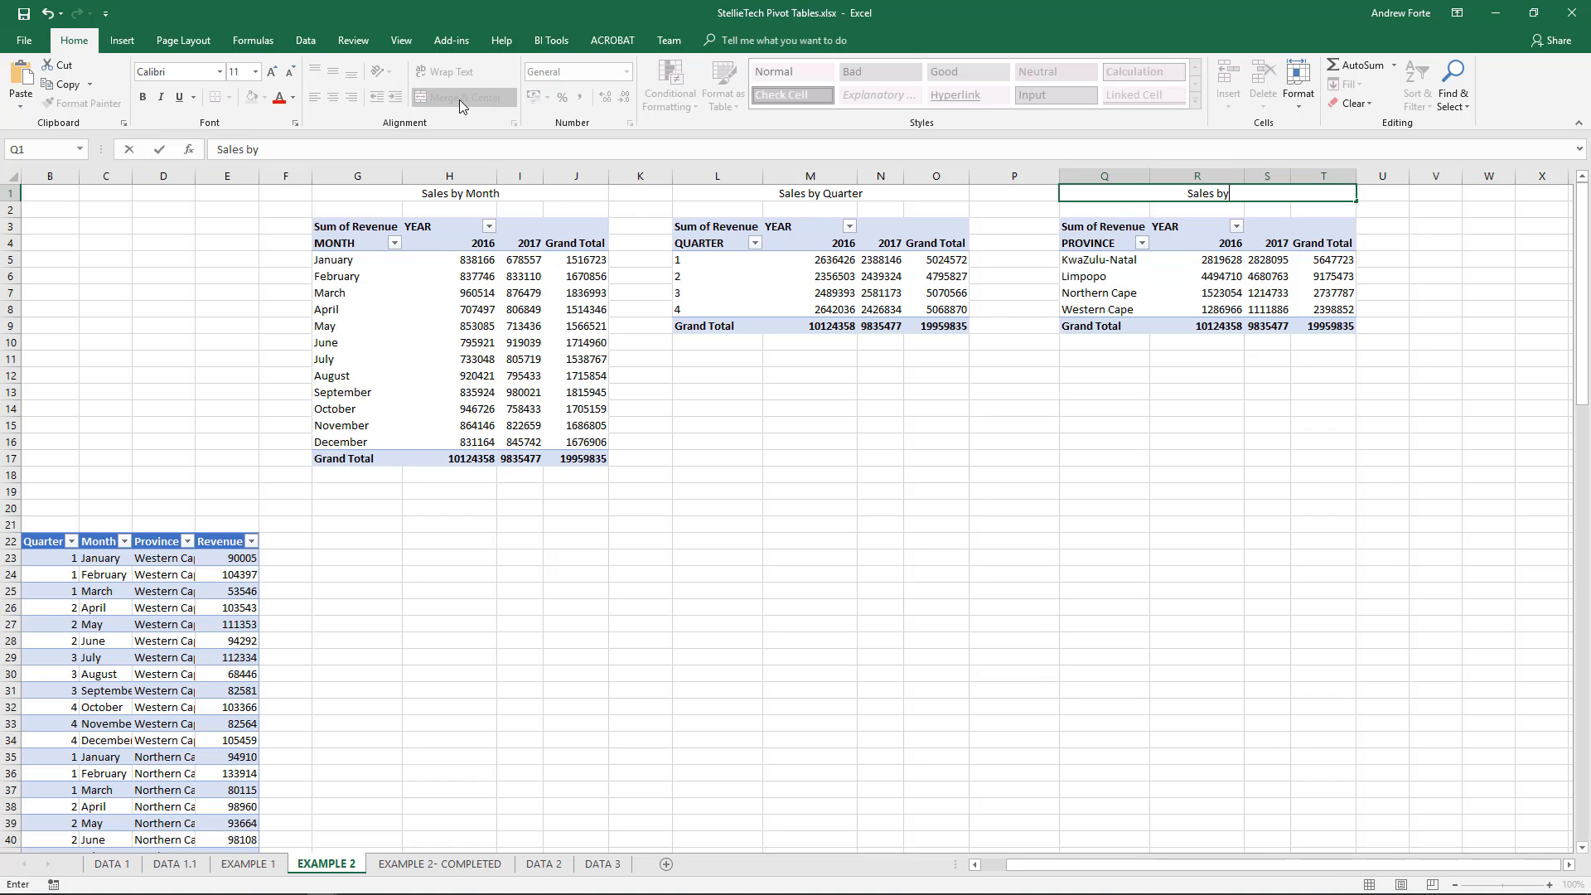
text( Province)
key(Return)
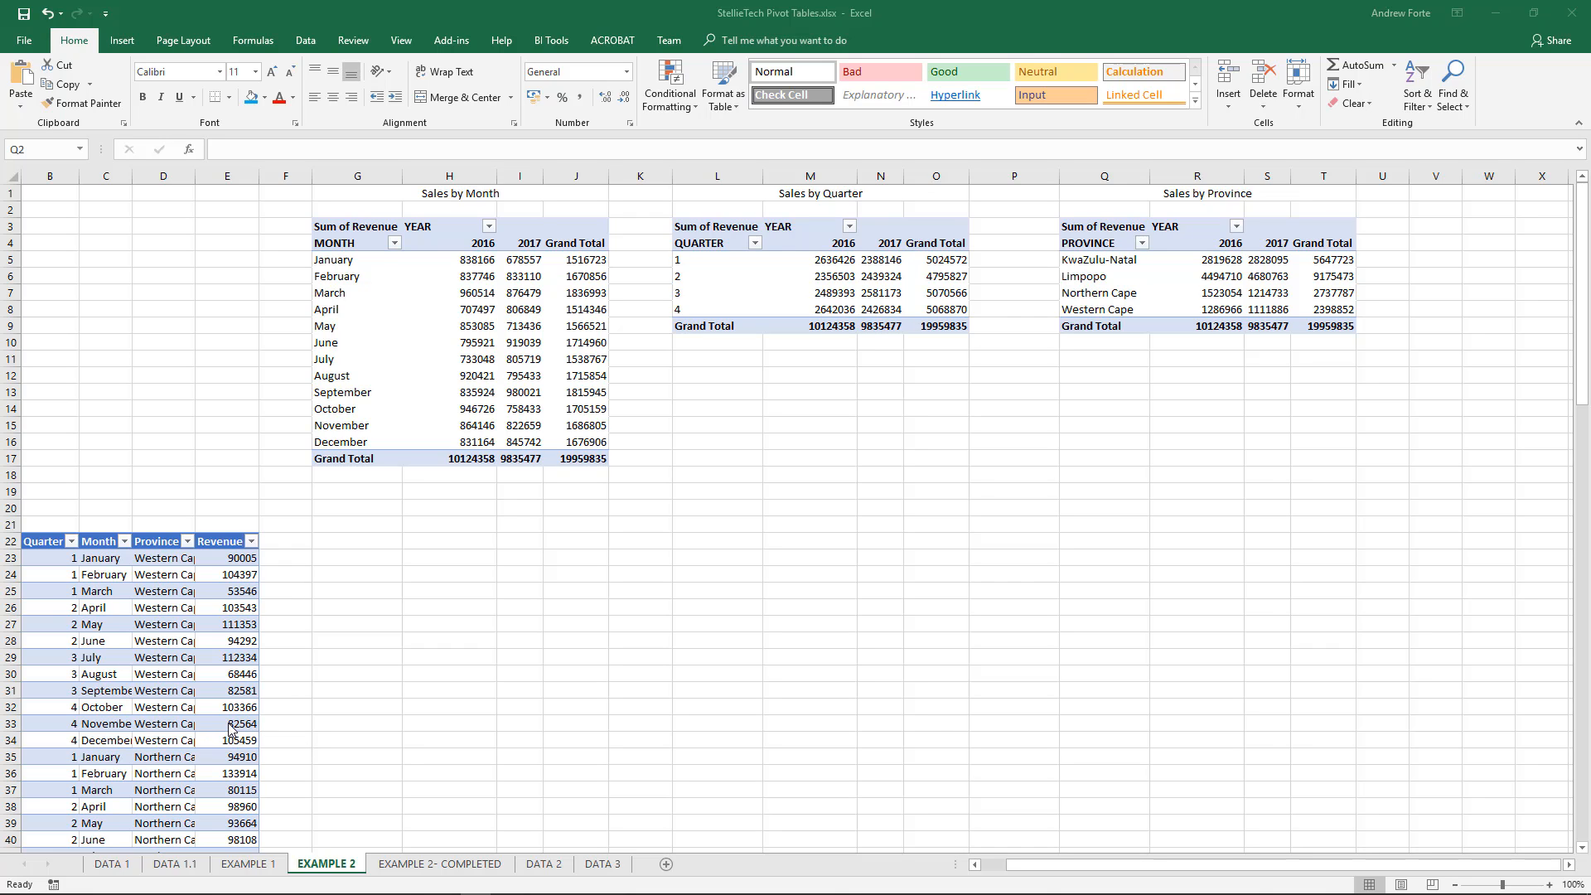
Insert another PivotTable from Table7 on the existing EXAMPLE 2 worksheet, located at cell V3.
click(158, 625)
click(160, 628)
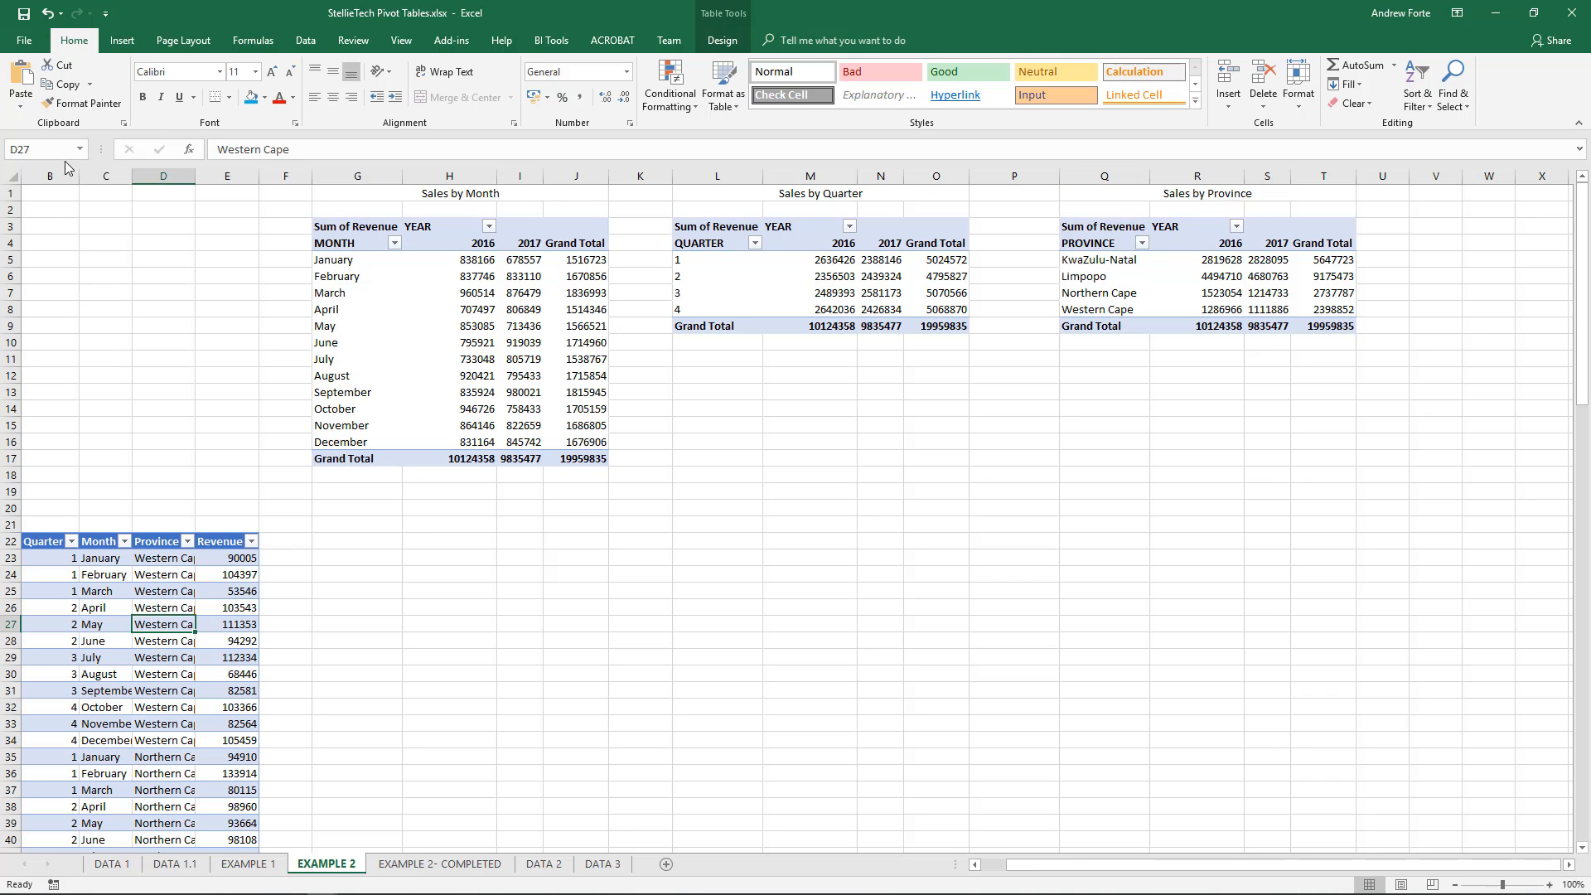
click(125, 41)
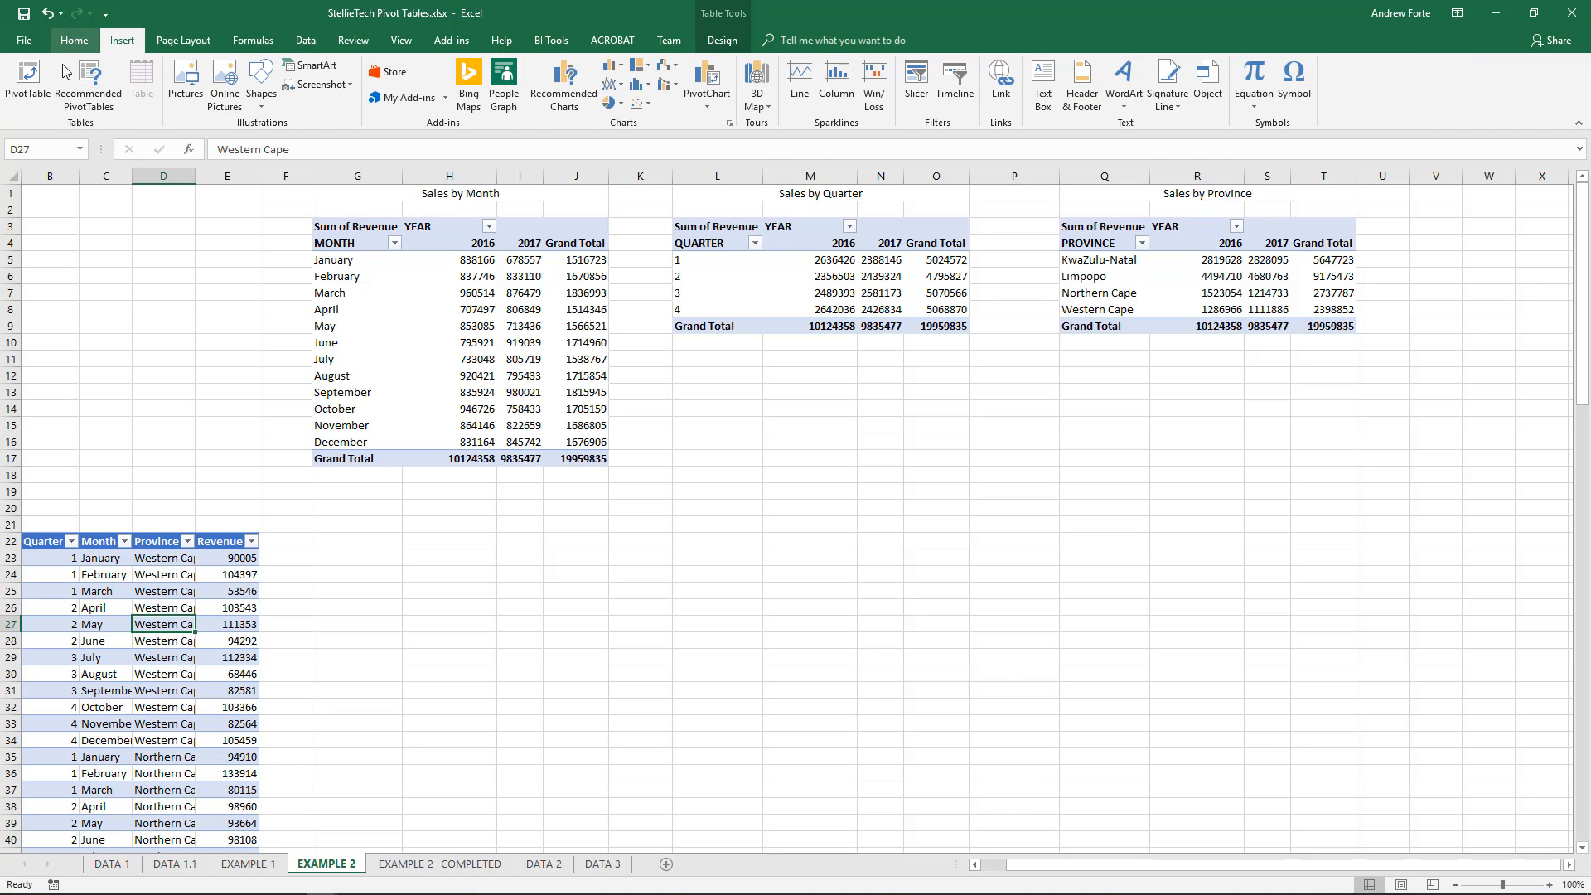
click(28, 83)
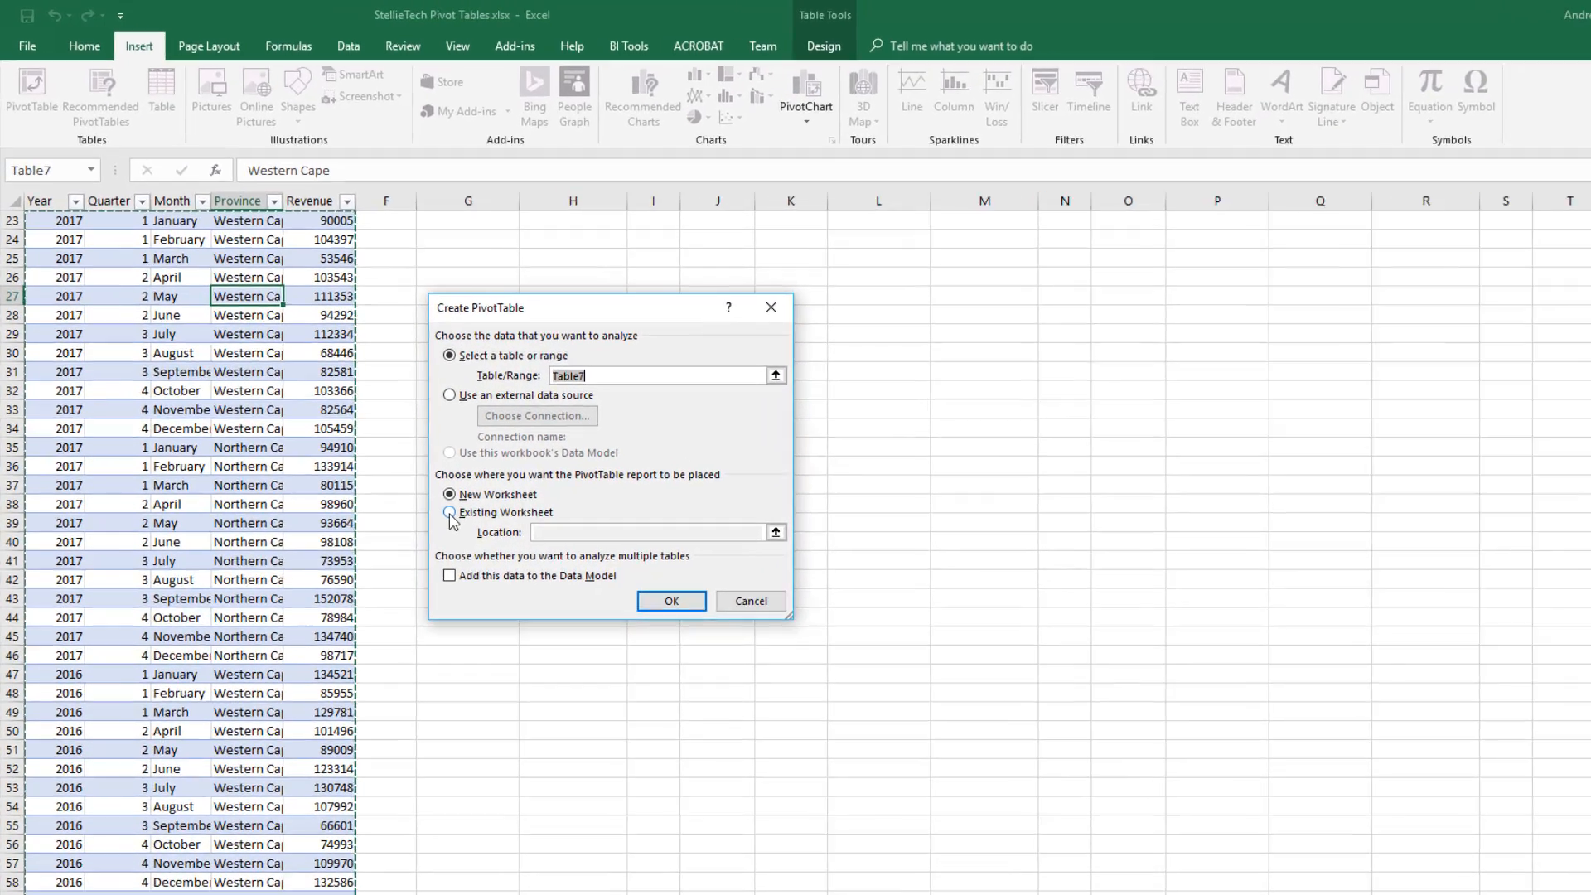
click(449, 512)
scroll(1244, 373, up, 8)
click(1486, 230)
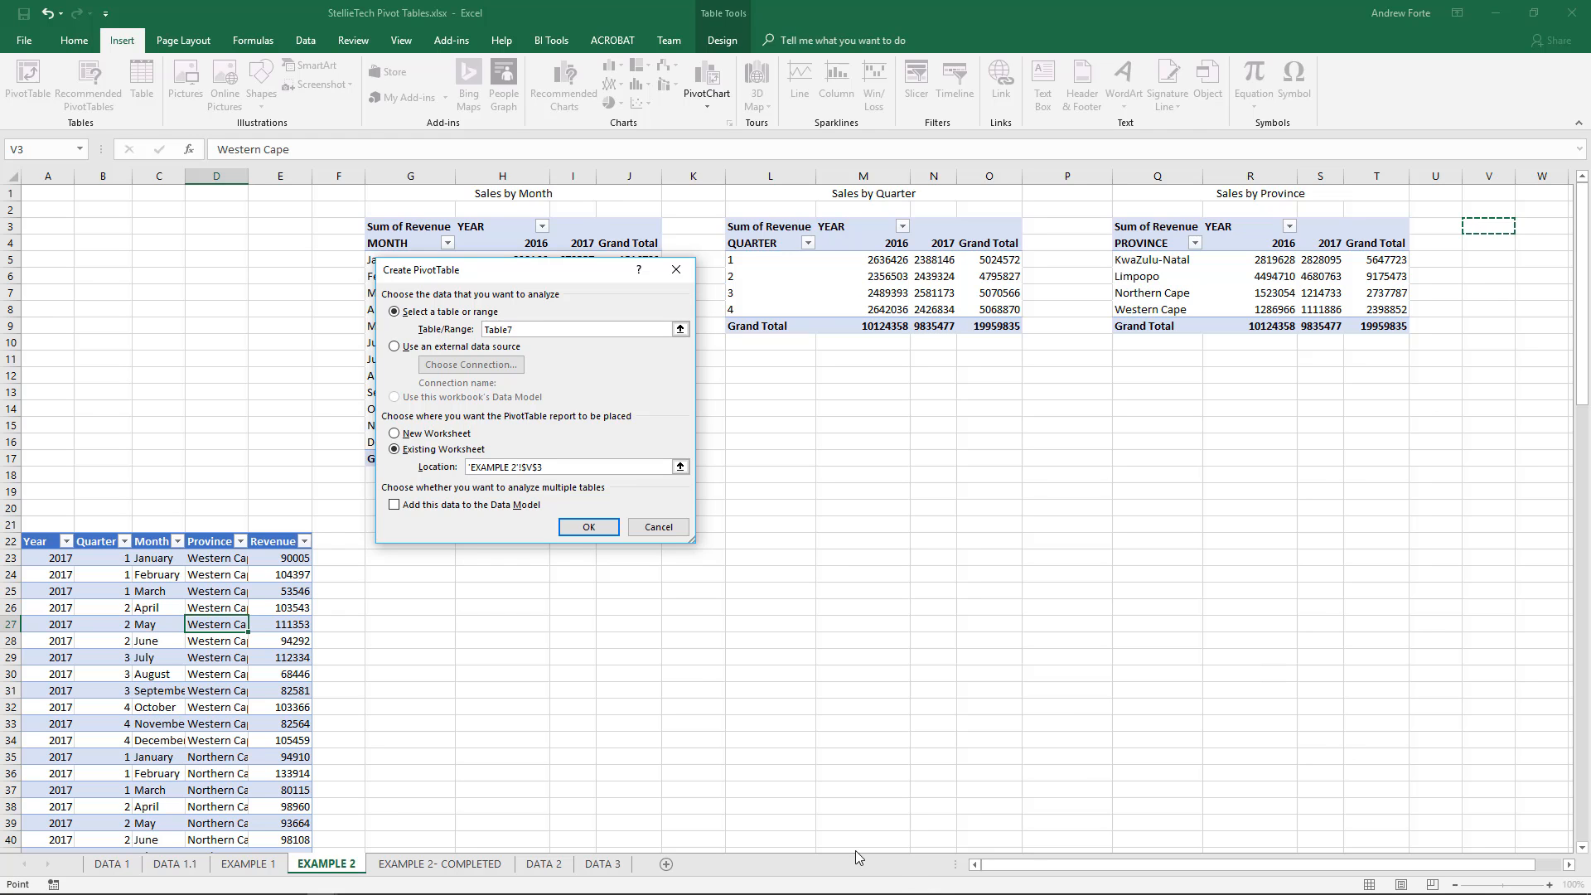
click(599, 535)
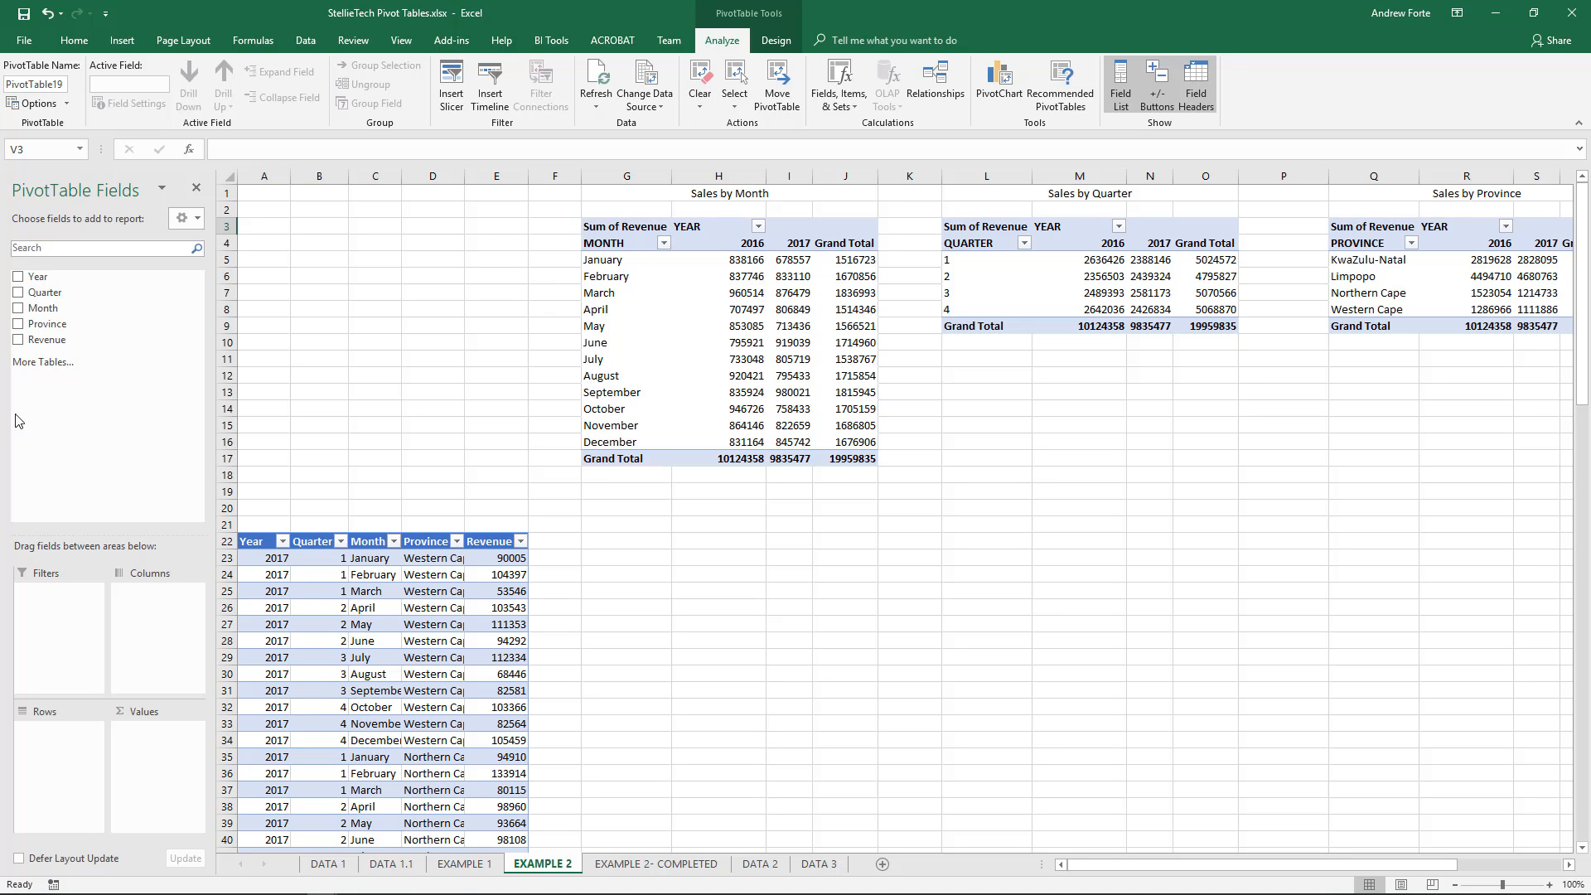
Lay out the PivotTable at V3 with Year as columns and the sum of Revenue as values.
click(18, 340)
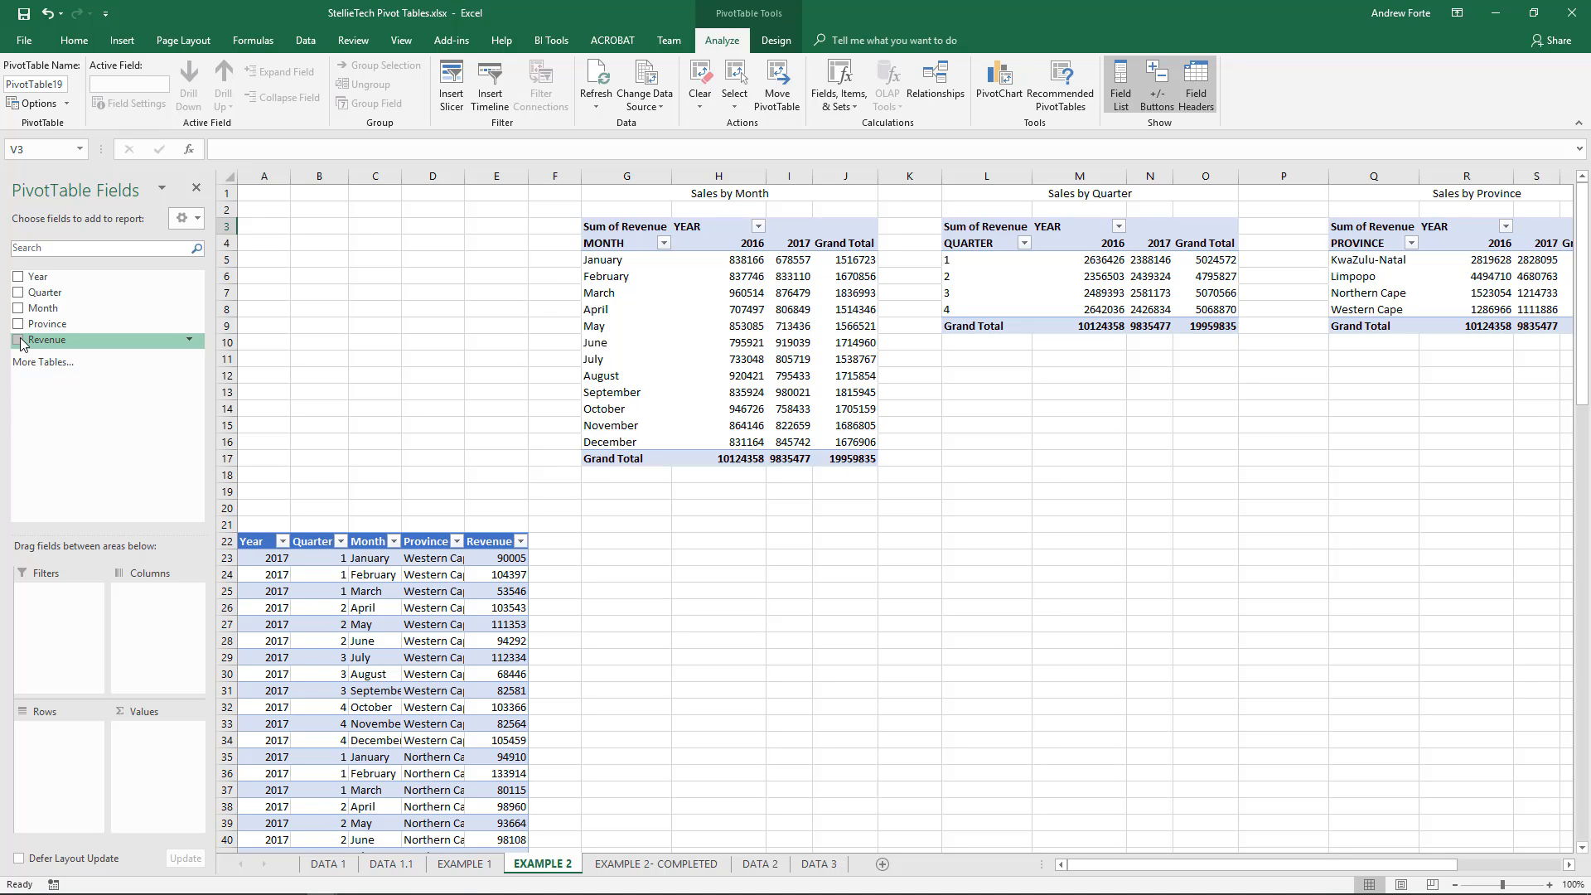
click(18, 277)
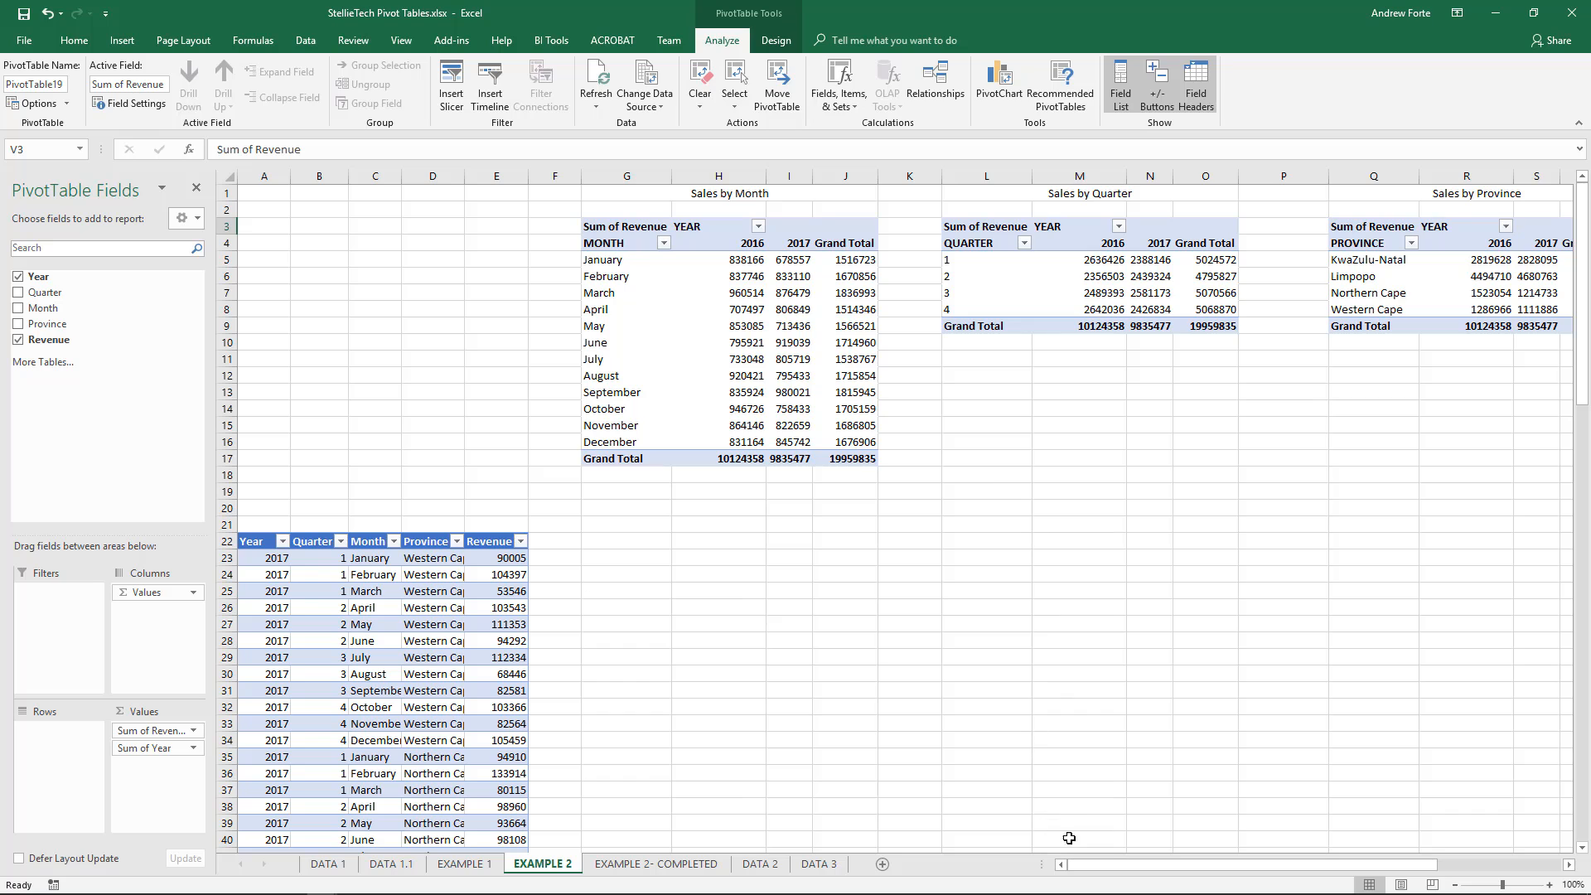
drag(1108, 867, 1261, 867)
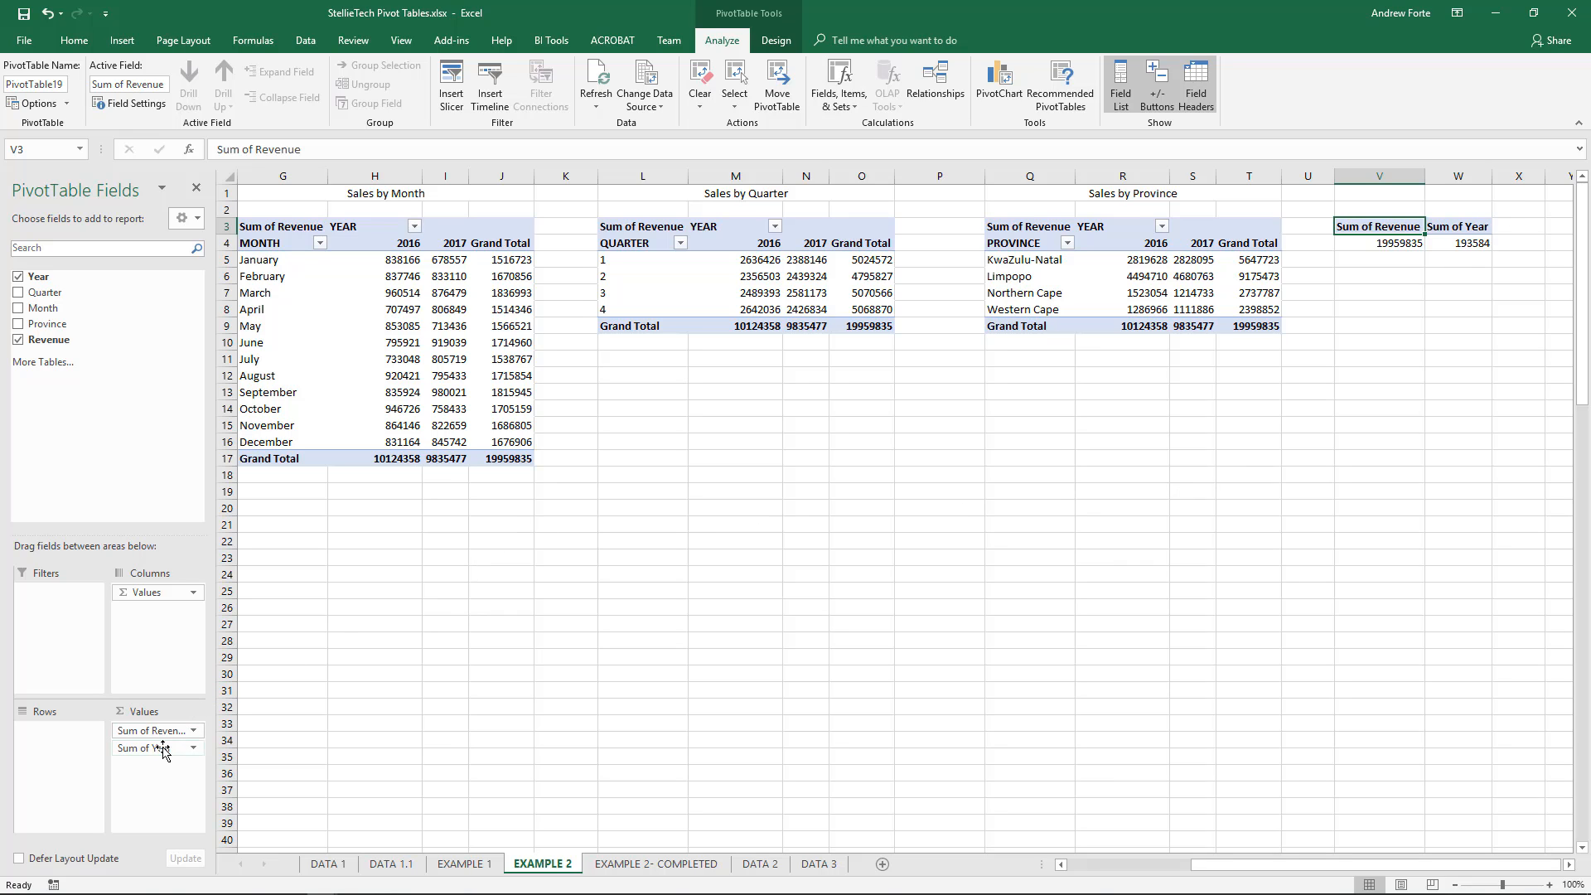
drag(163, 752, 170, 638)
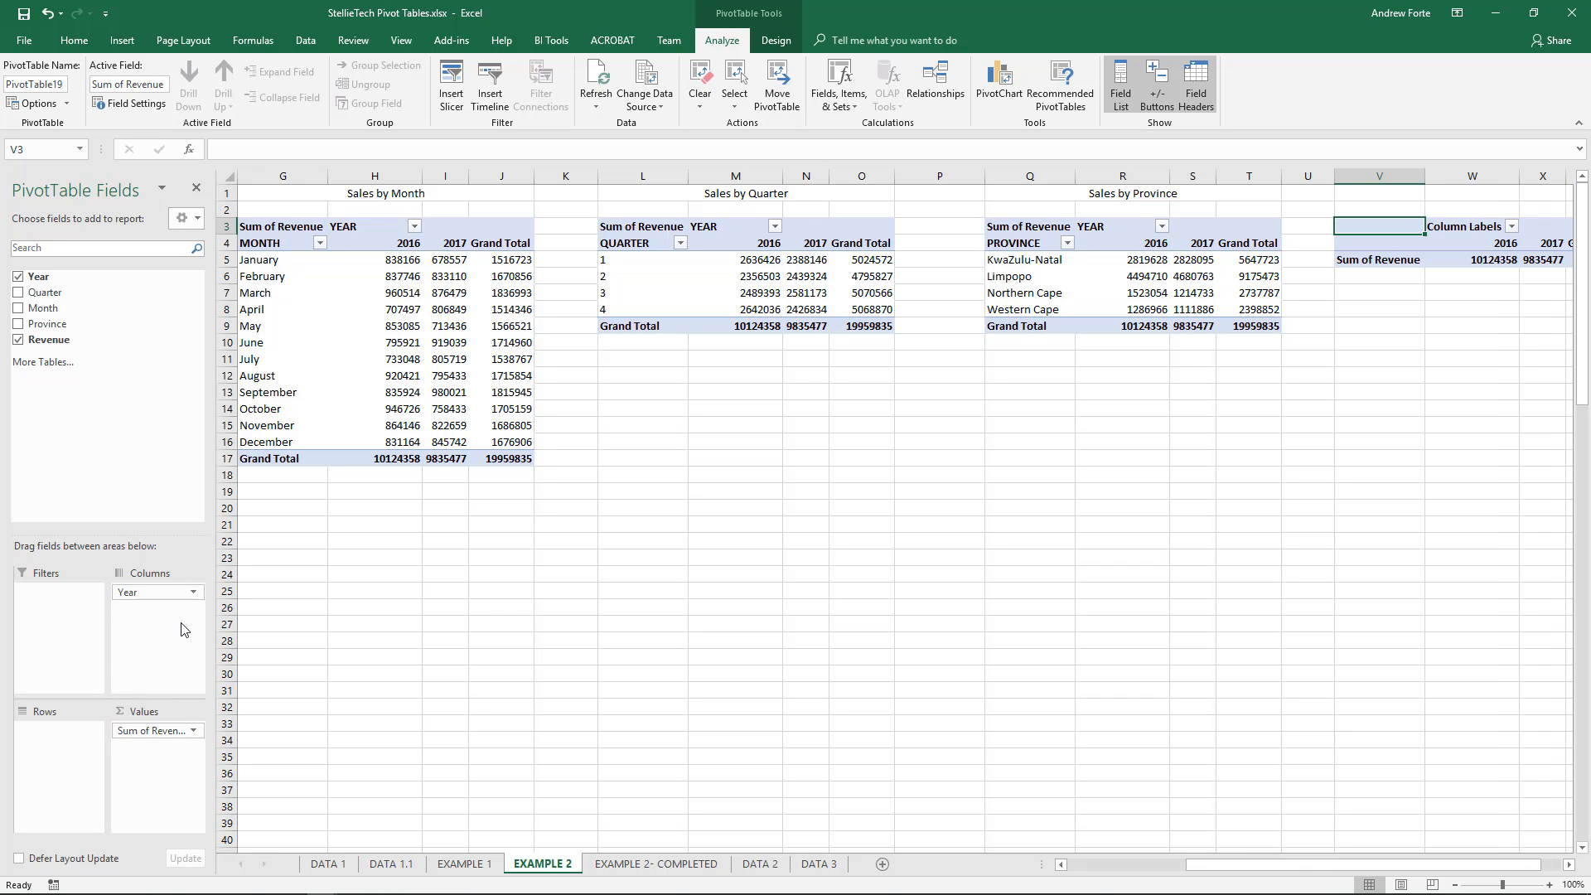
drag(1282, 865, 1318, 862)
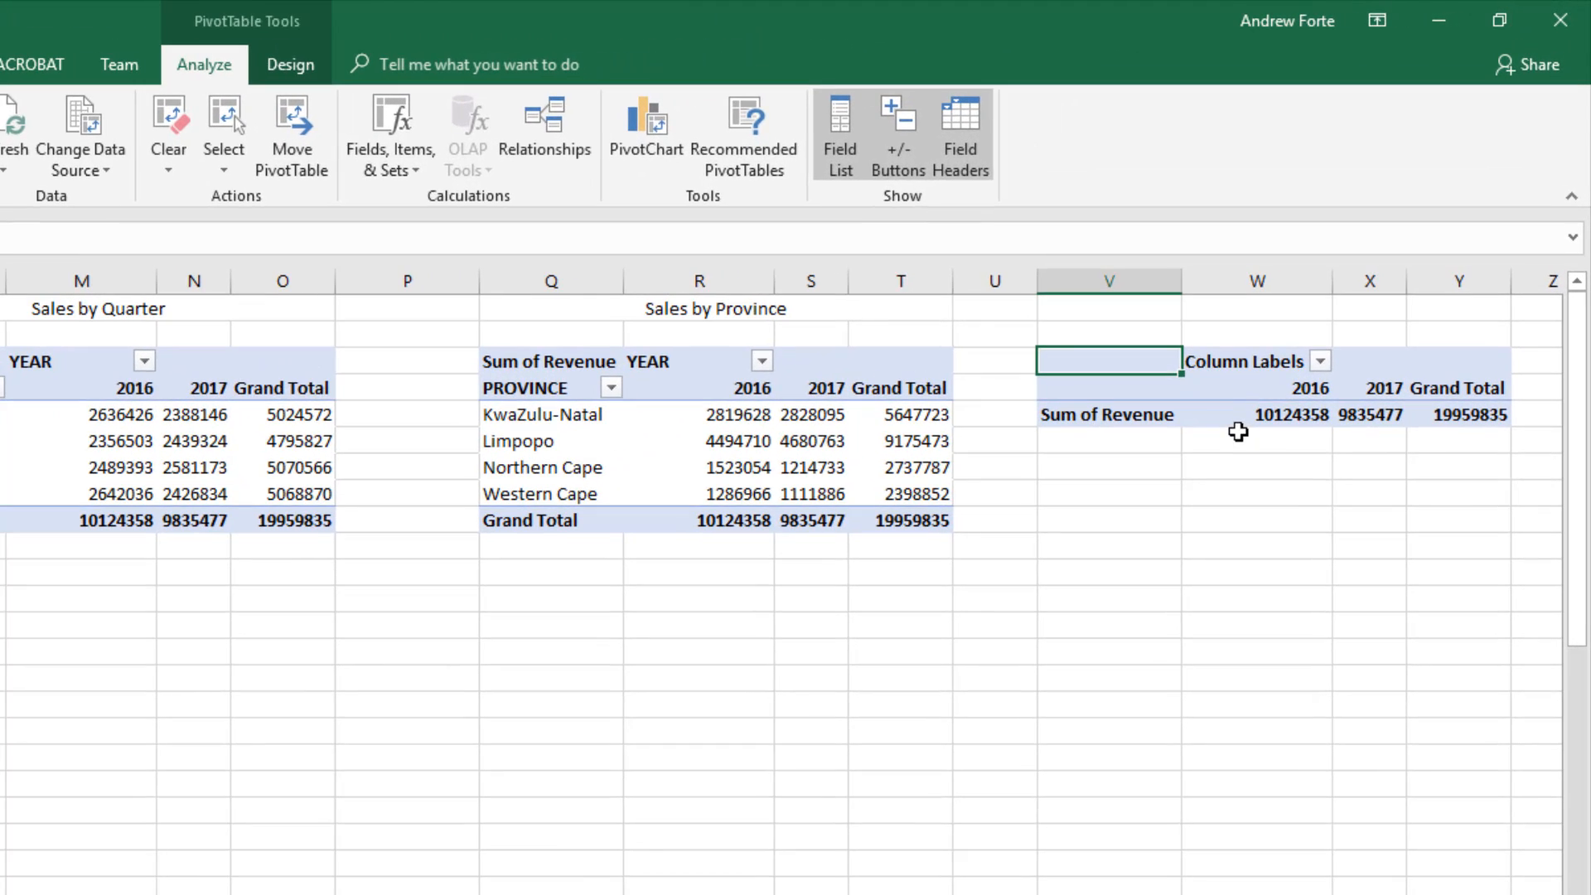
Rename the column labels header of the PivotTable at V3 to YEAR.
click(1251, 419)
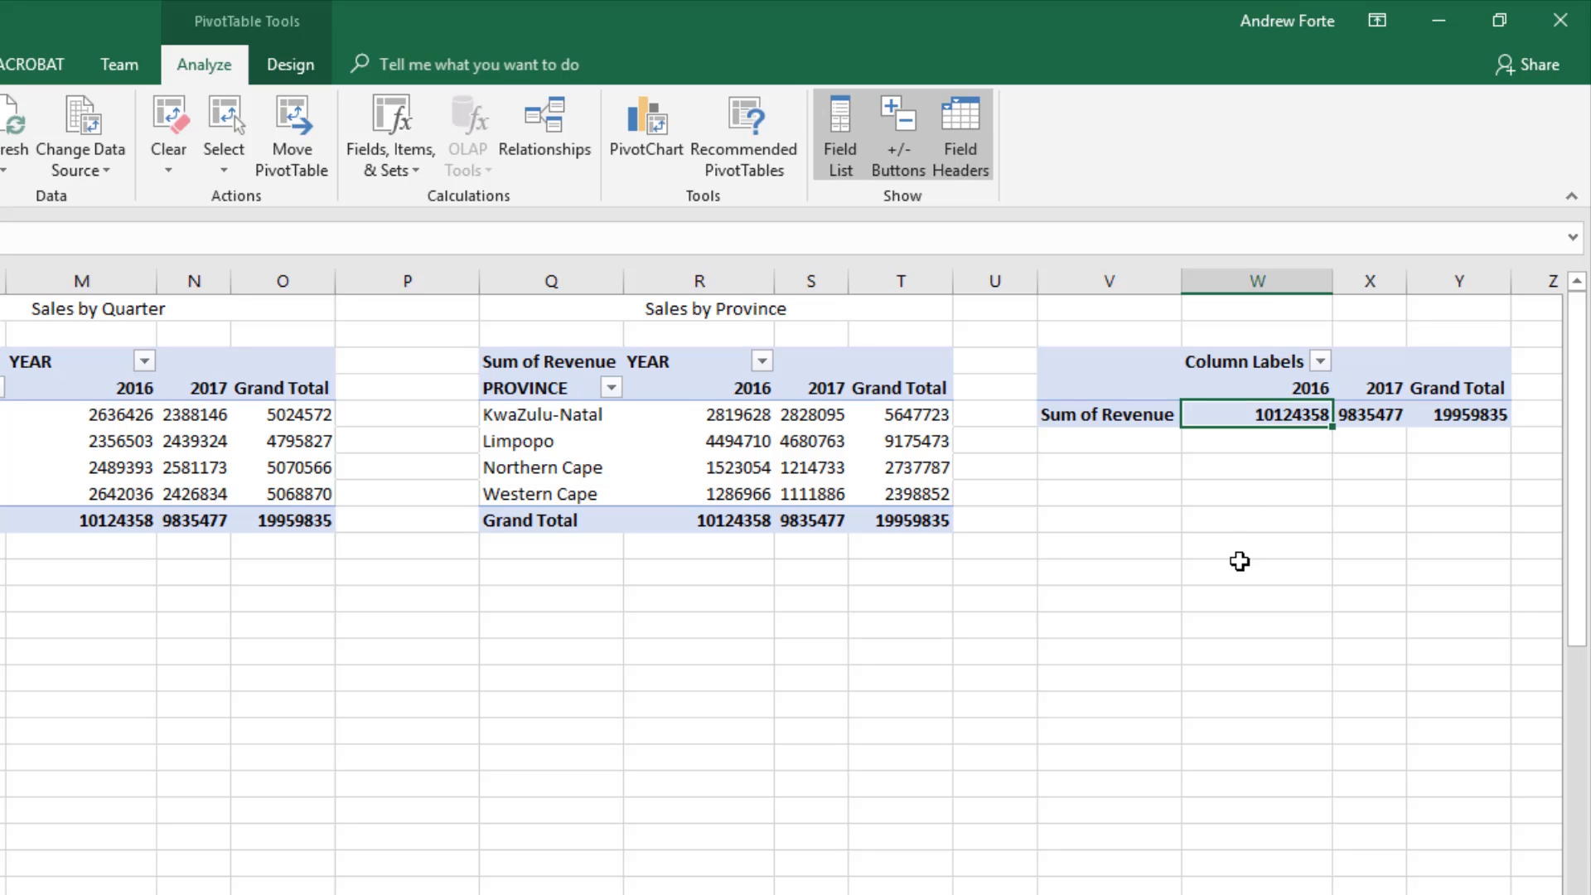
click(1371, 416)
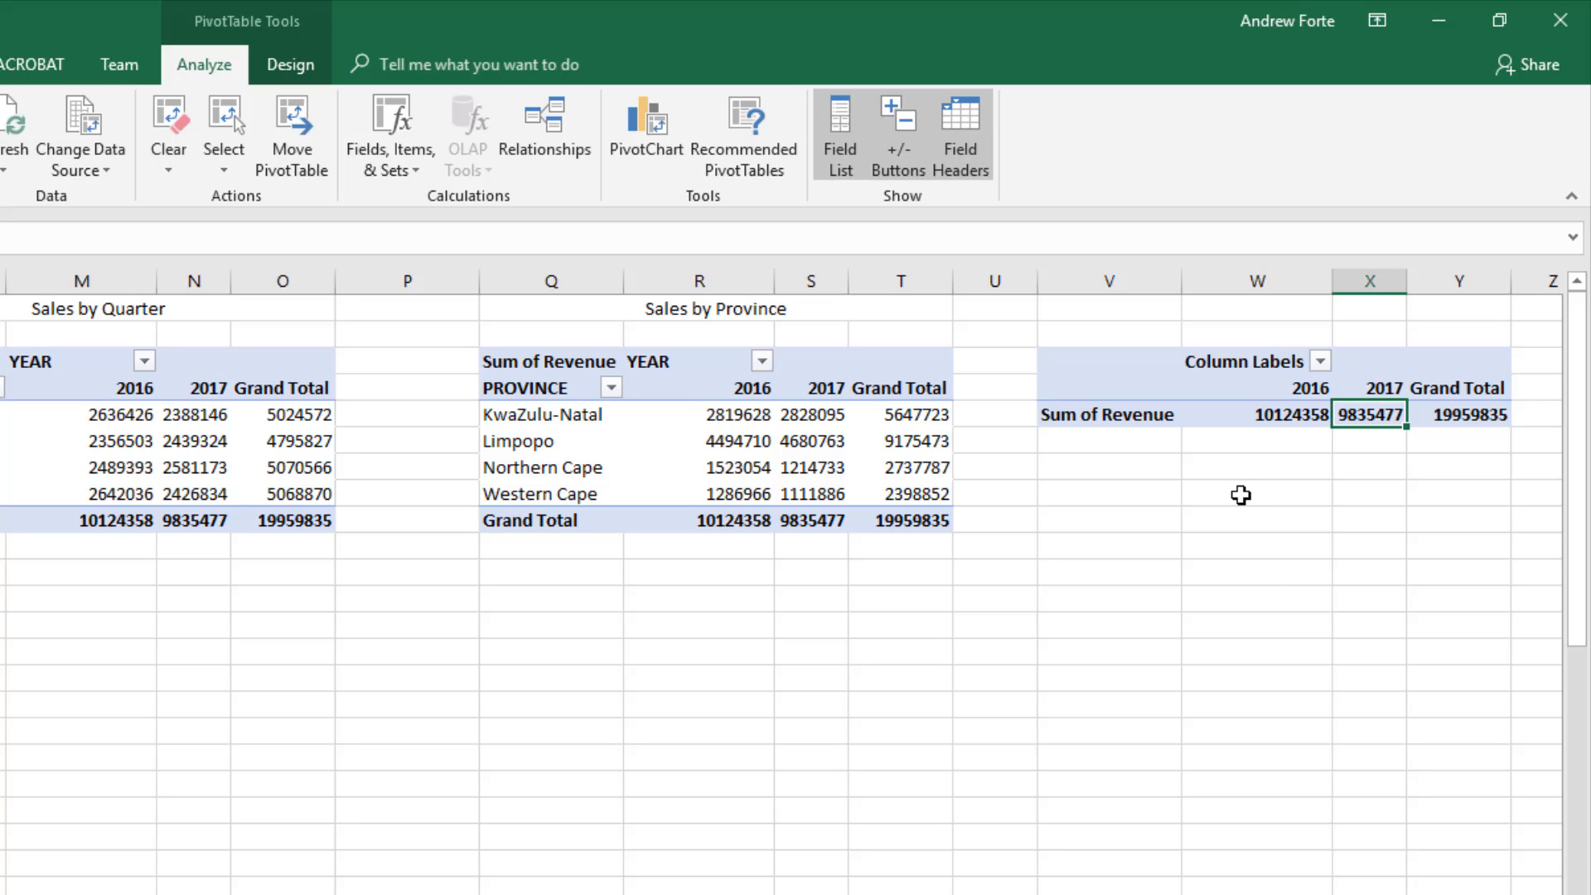
click(1252, 362)
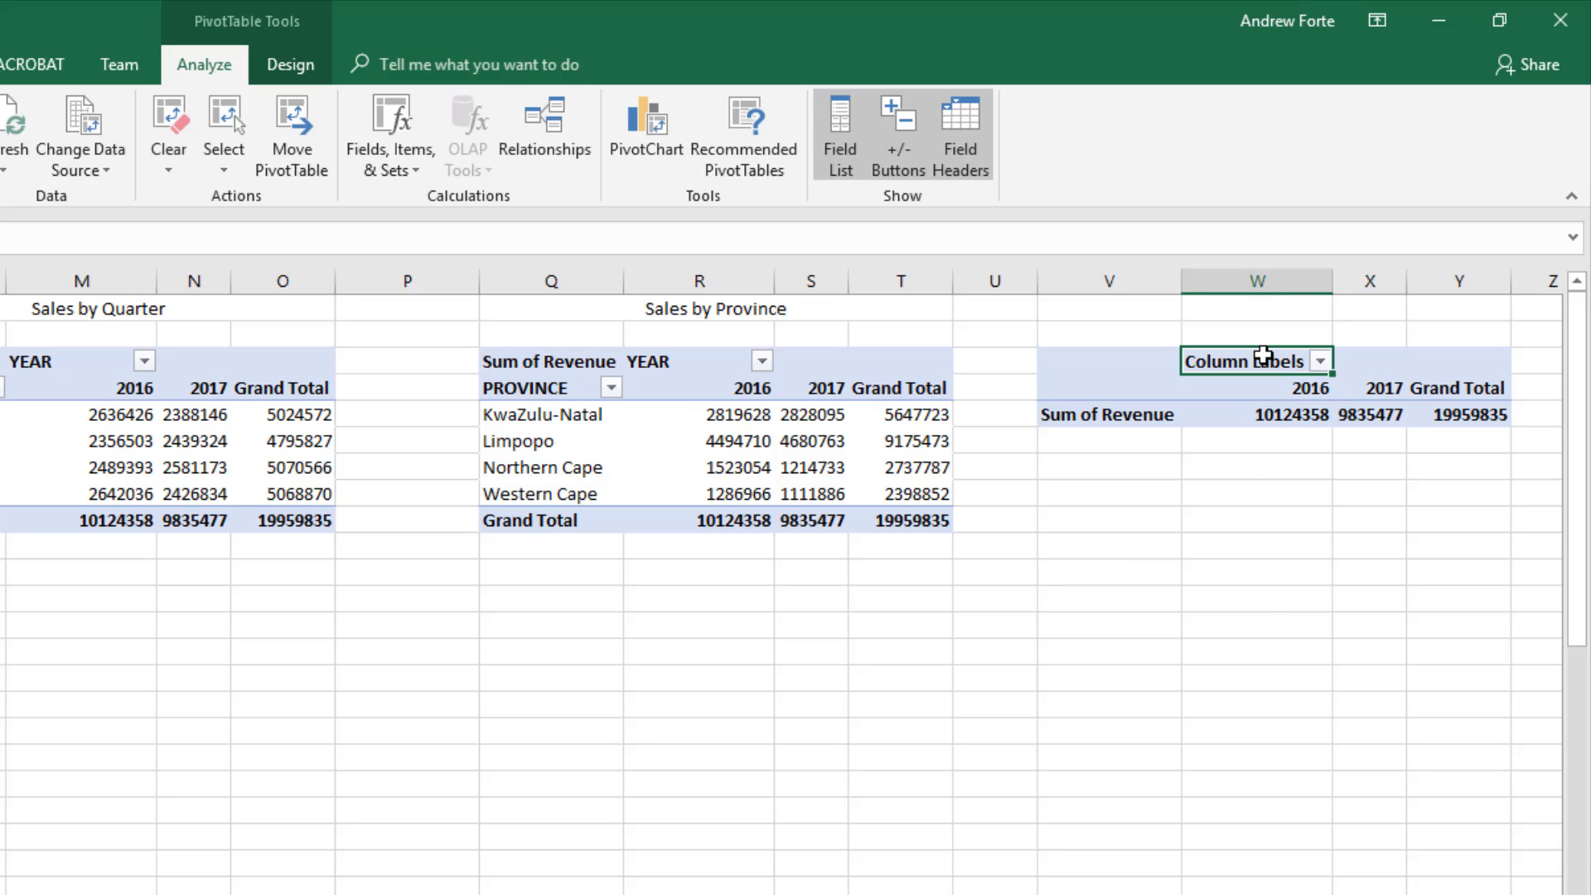
text(YEAR)
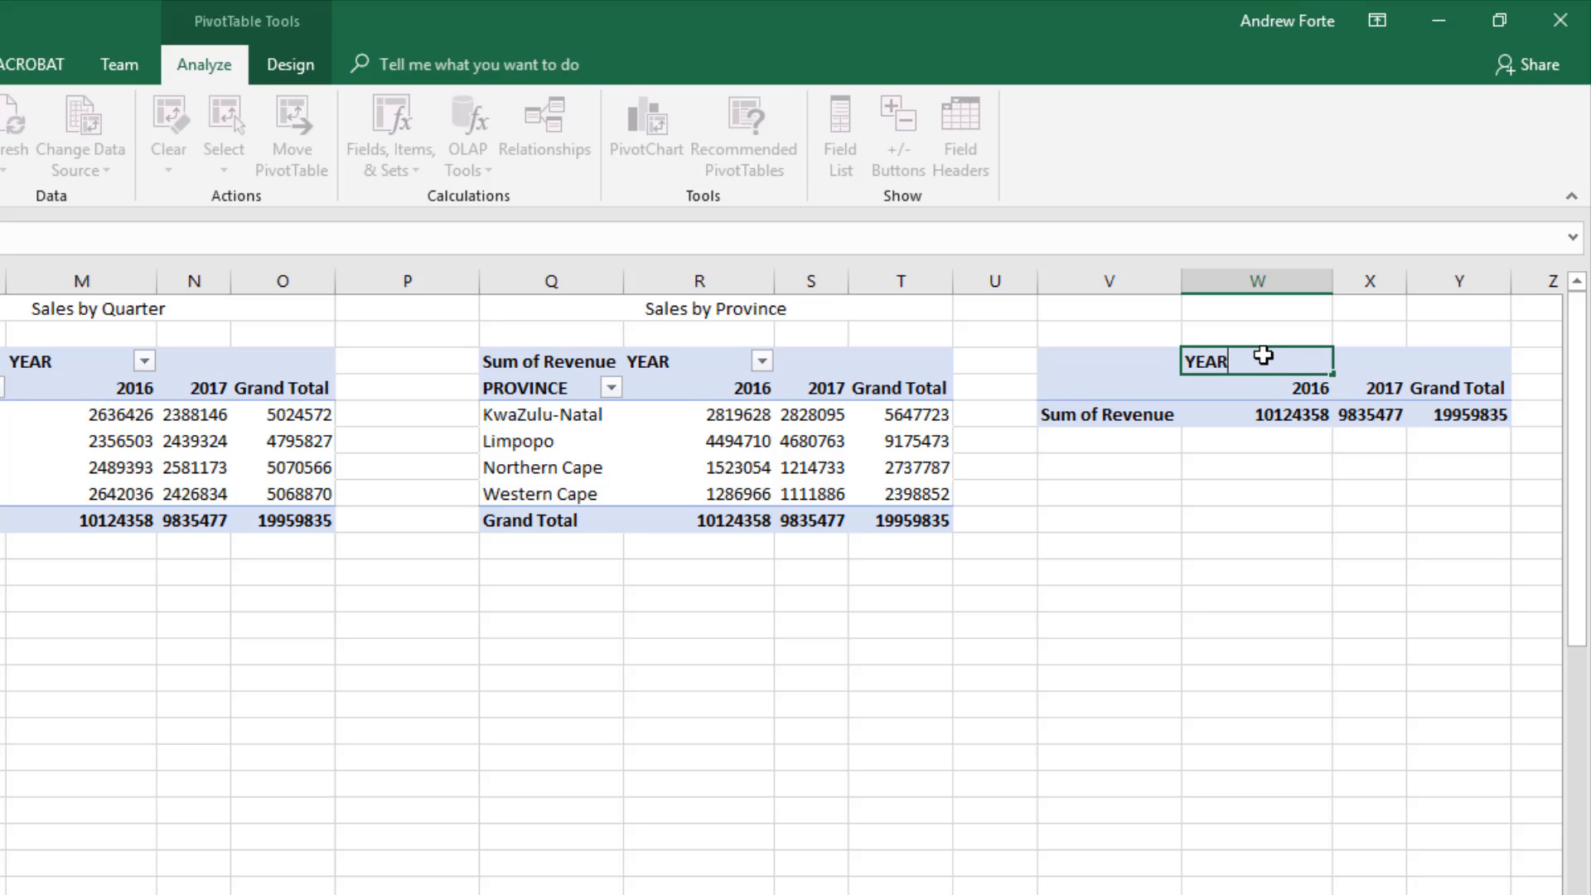
key(Return)
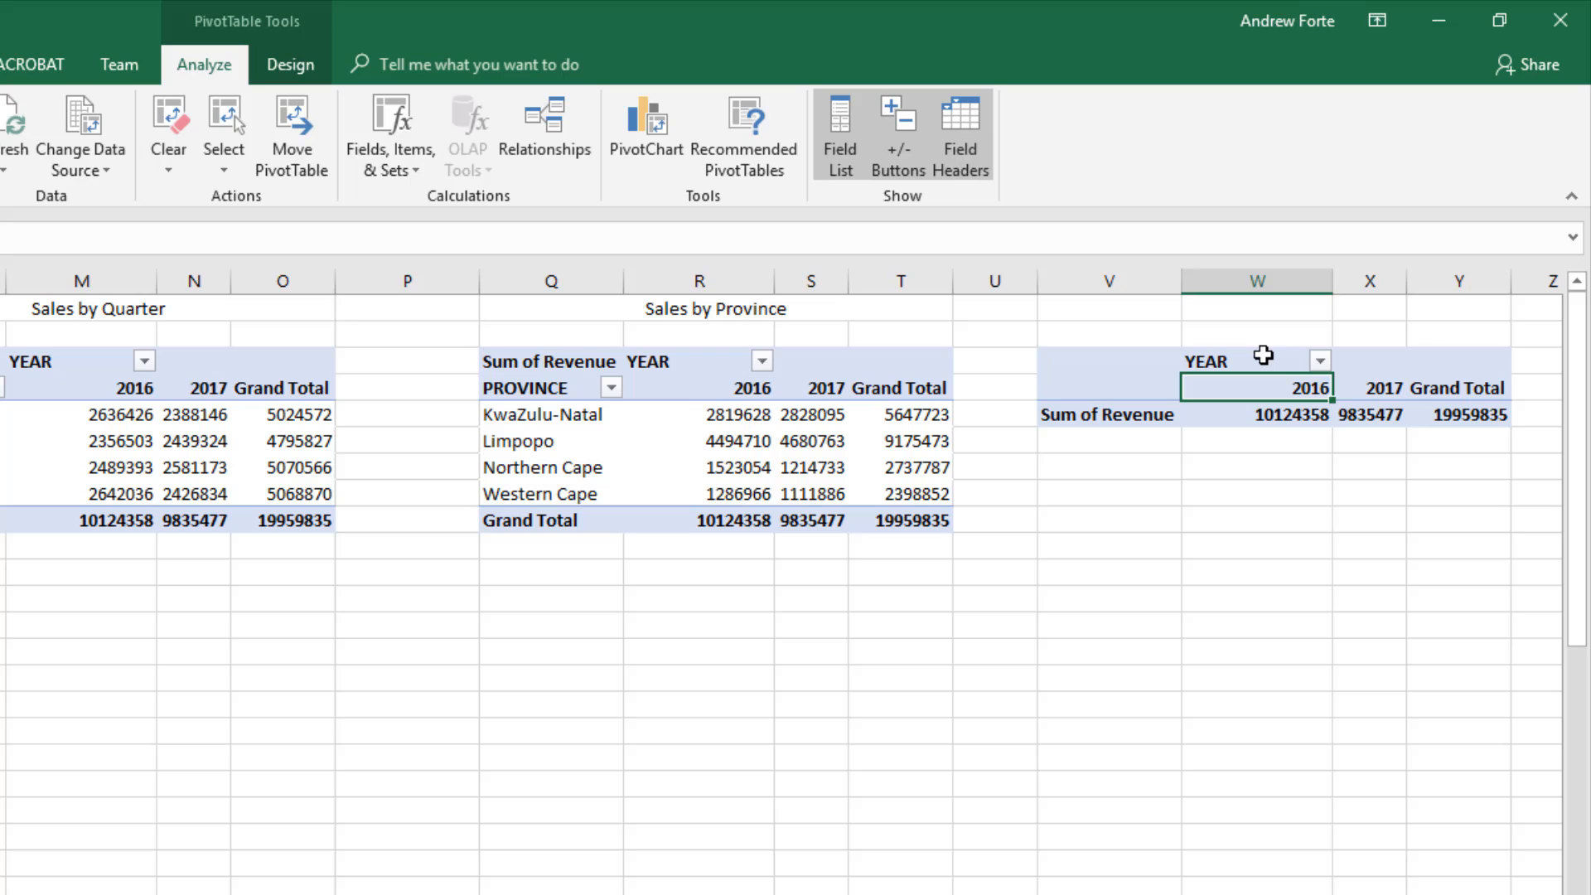
Merge and center cells V1:Y1 above the yearly PivotTable and enter the title "Sales by Year".
drag(1145, 309, 1322, 383)
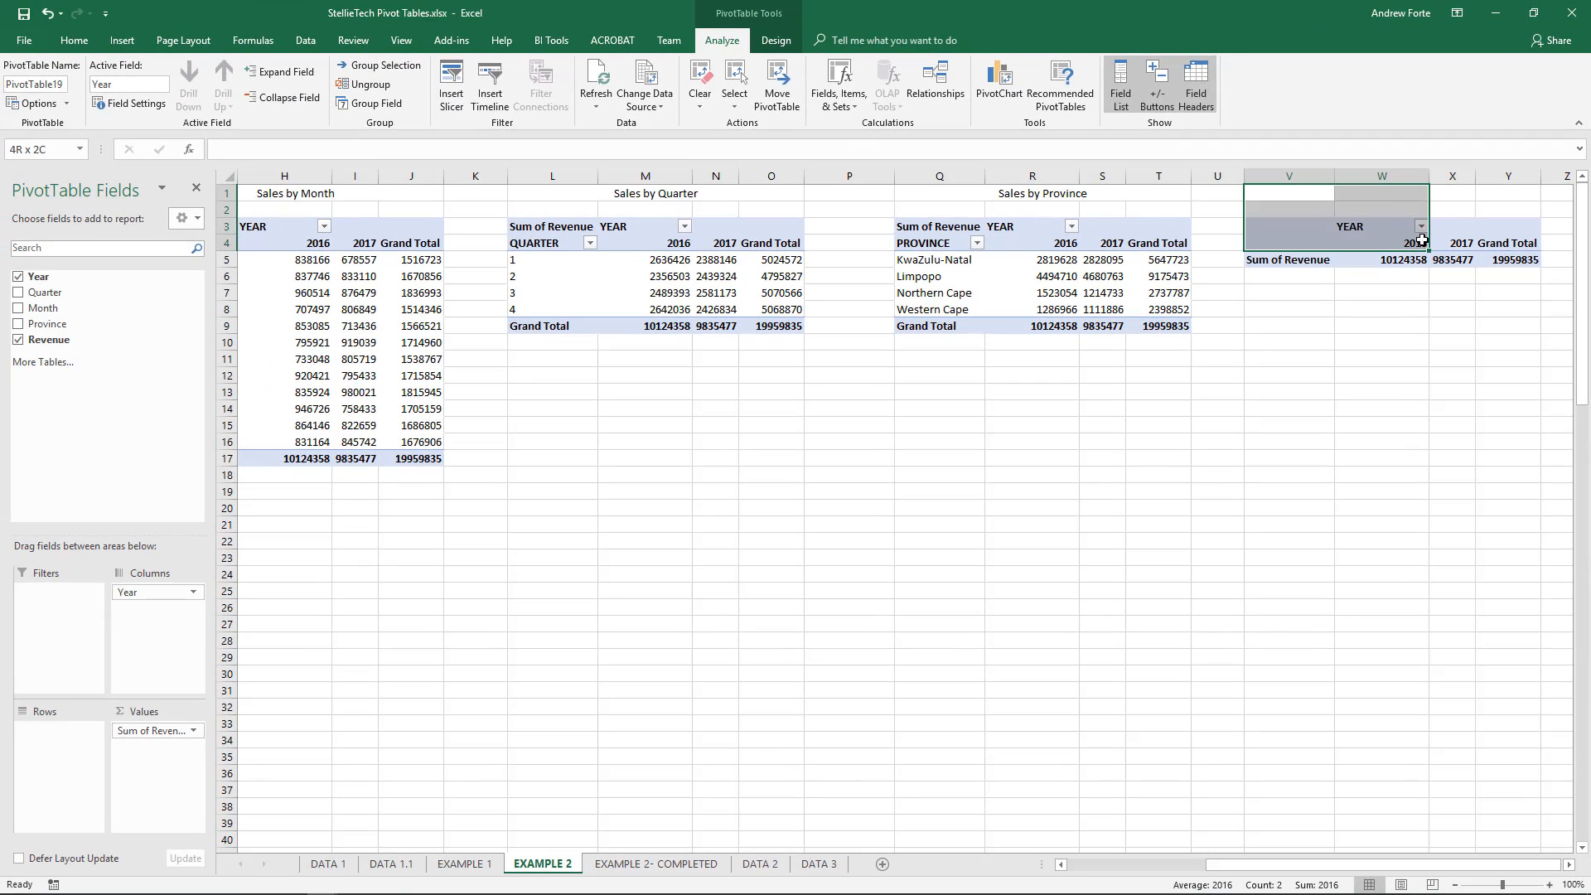
drag(1422, 240, 1508, 194)
click(74, 40)
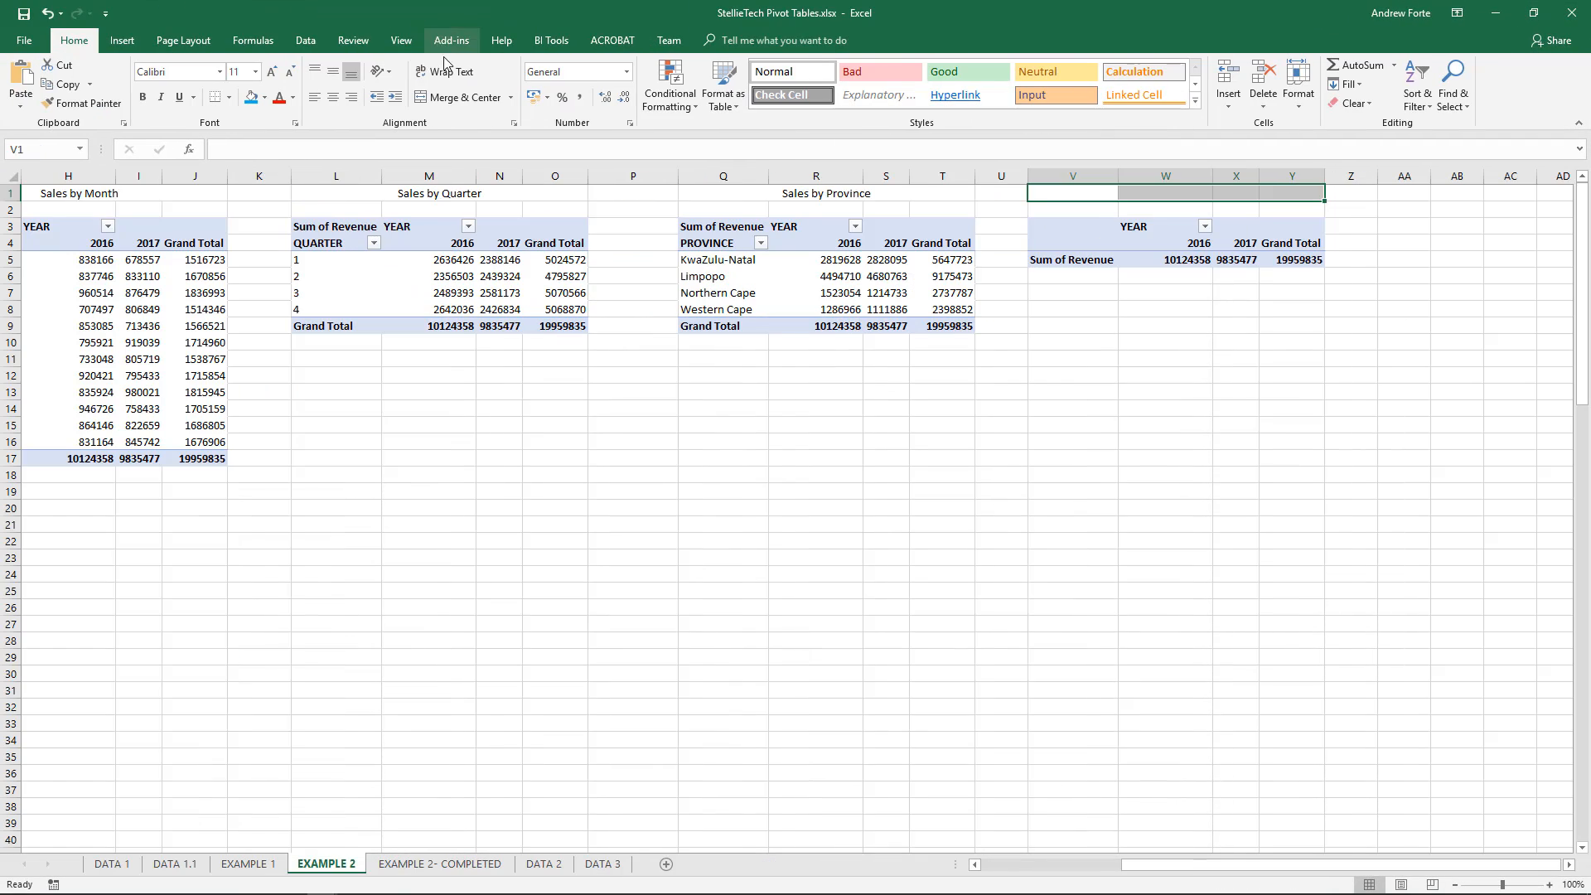
click(430, 97)
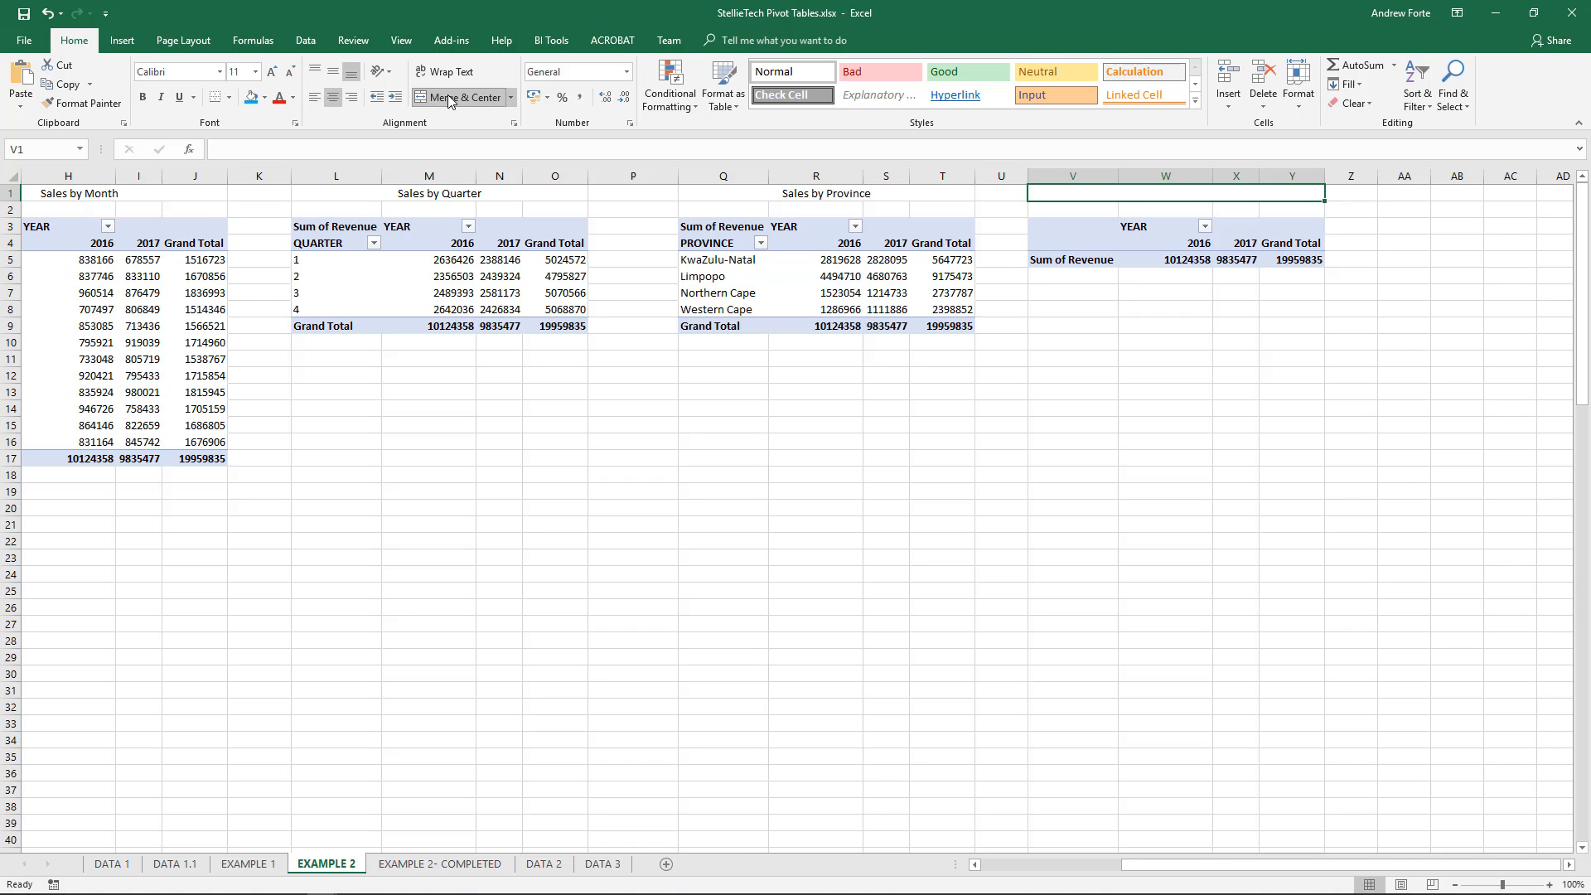
text(Sales by)
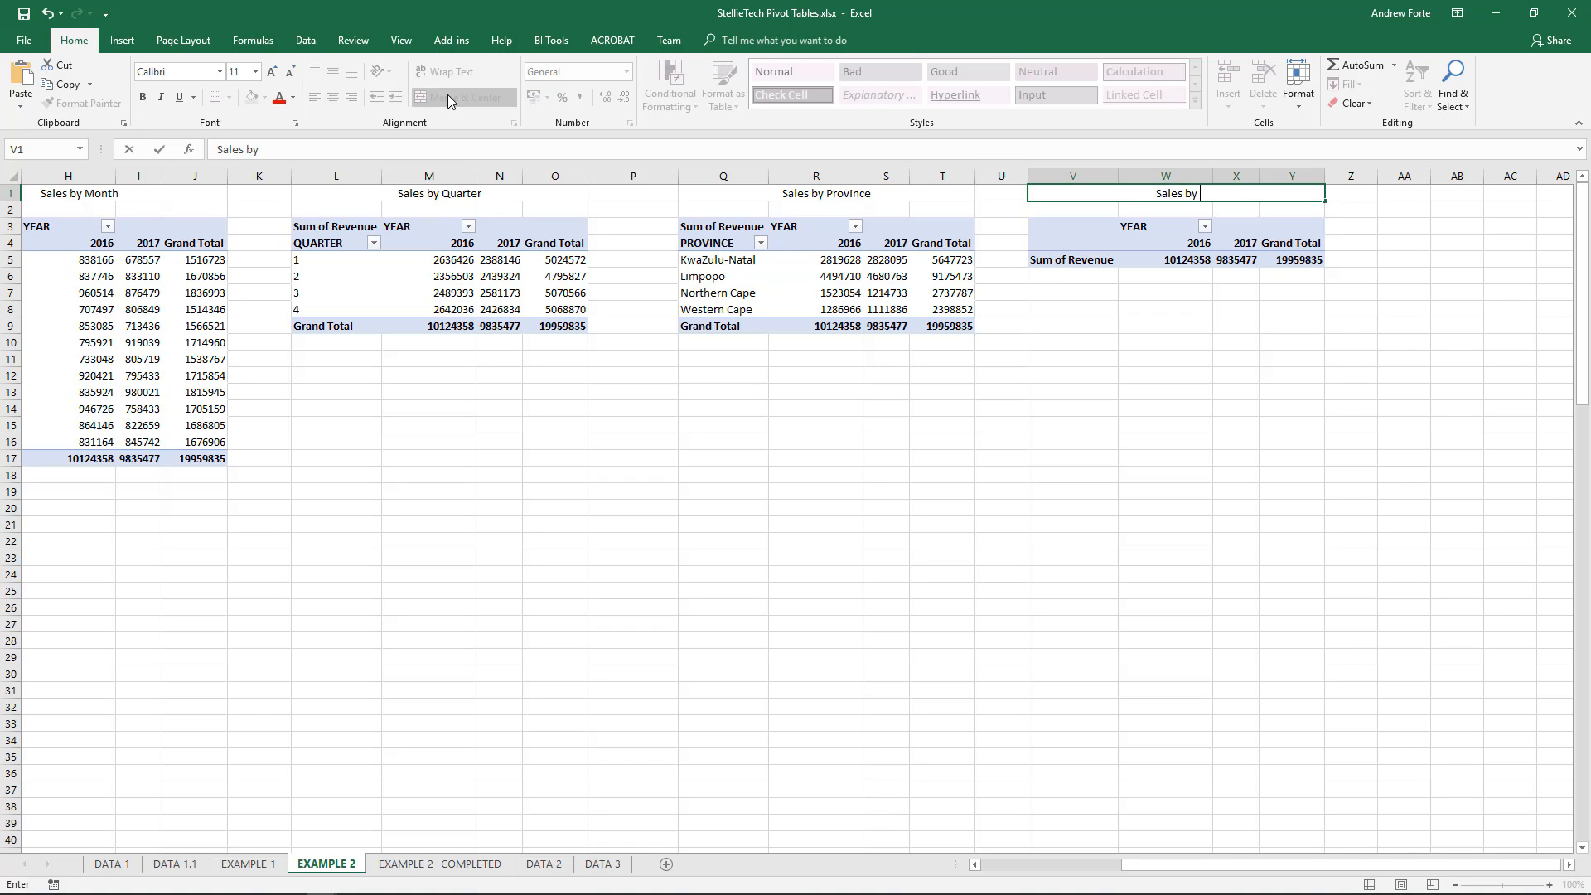
text( Year)
key(Return)
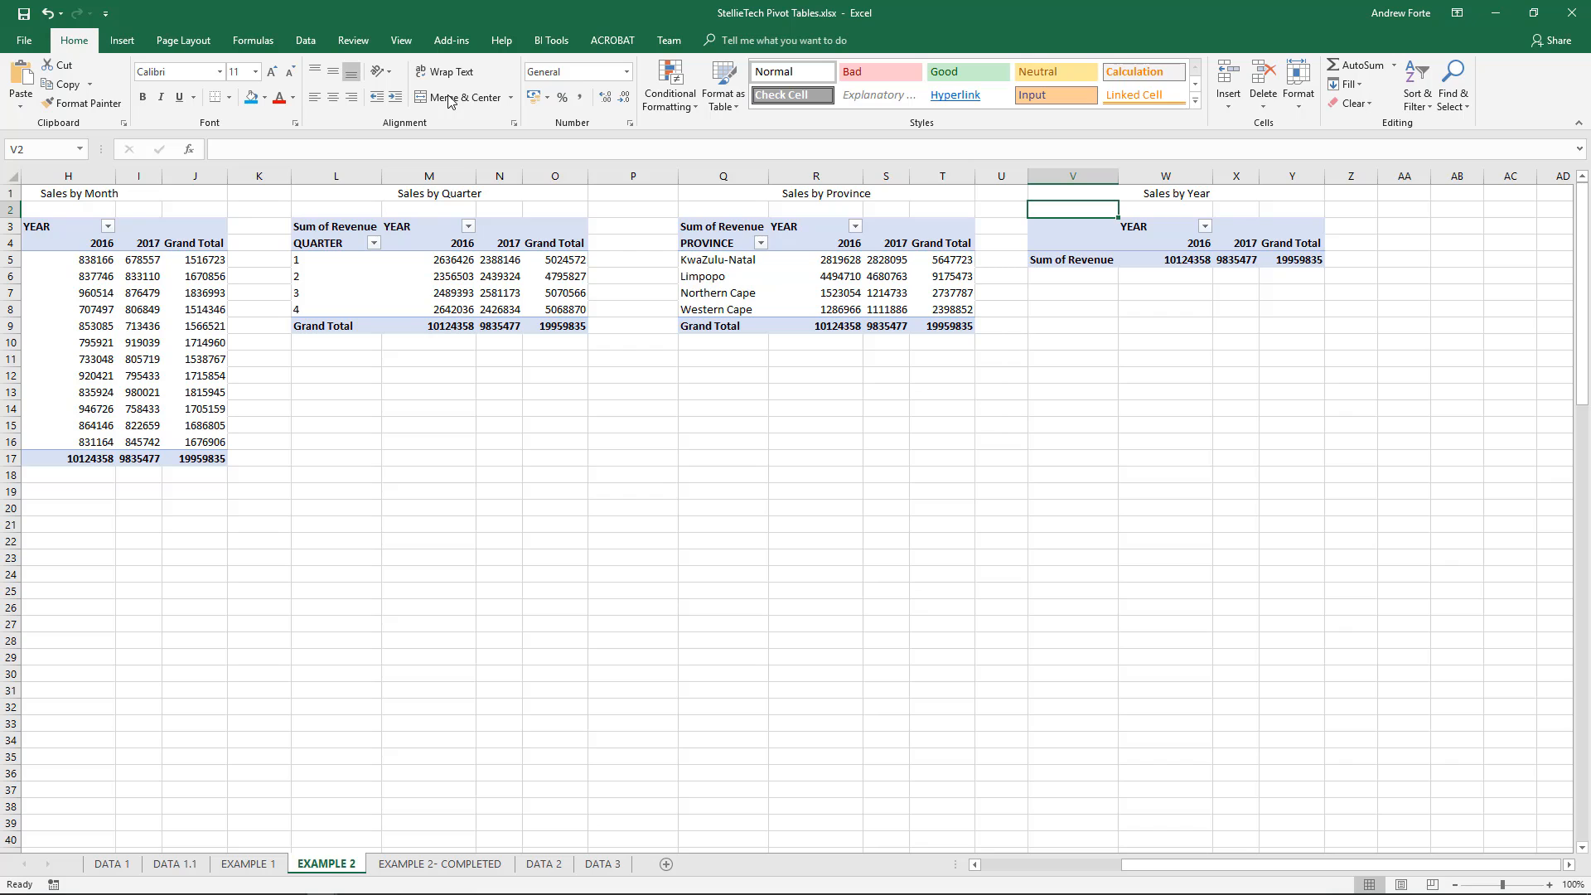